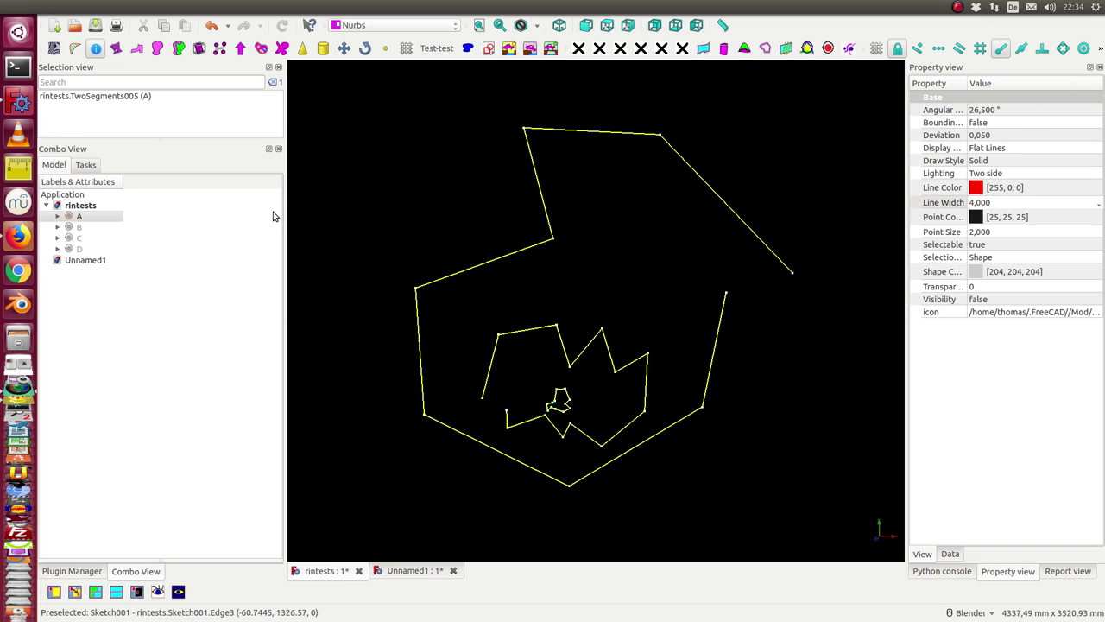
# Step: Make curves A, B and C visible in rintests, then switch to the Unnamed1 document
pyautogui.click(76, 217)
pyautogui.press('space')
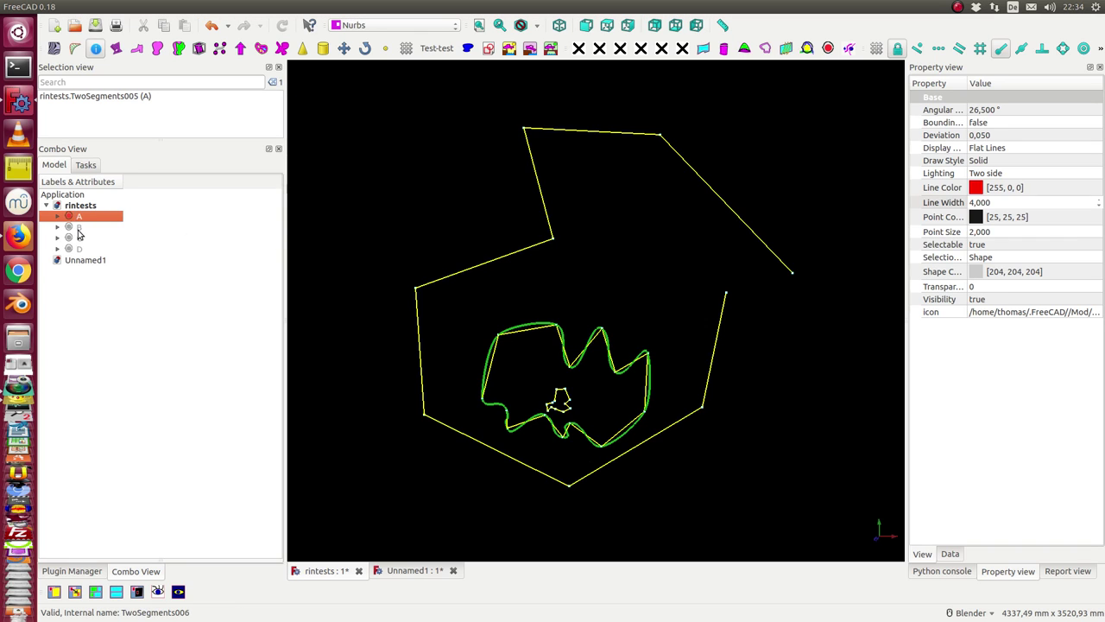
pyautogui.click(76, 227)
pyautogui.press('space')
pyautogui.click(78, 238)
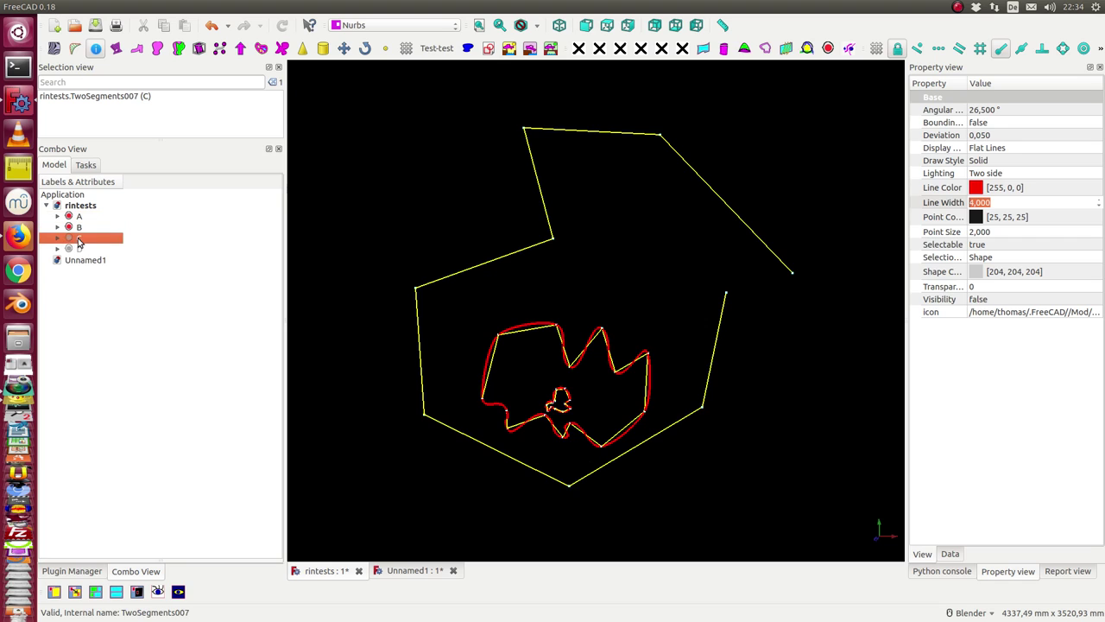
pyautogui.press('space')
pyautogui.click(404, 191)
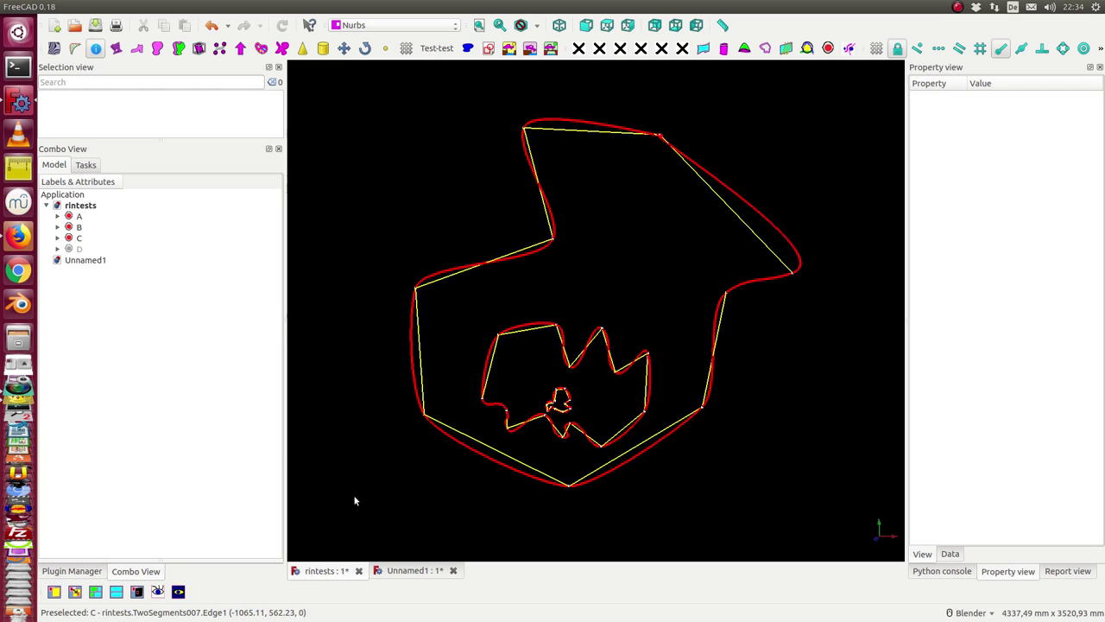
pyautogui.click(401, 571)
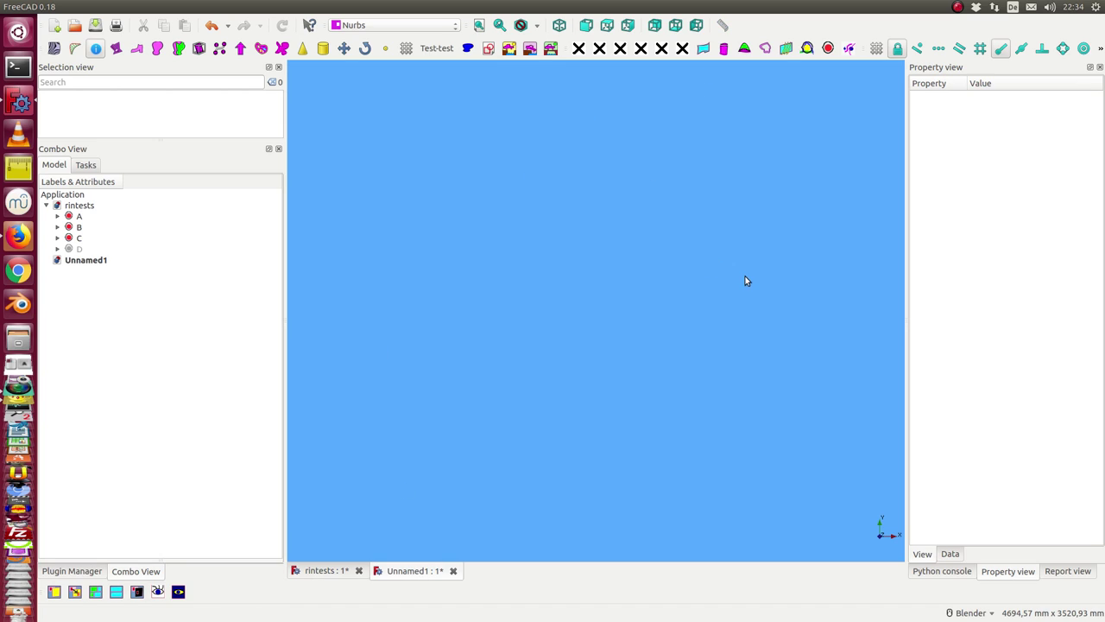
# Step: Draw a three-segment open polyline in a new sketch, close the sketch and fit the view
pyautogui.click(487, 49)
pyautogui.click(603, 307)
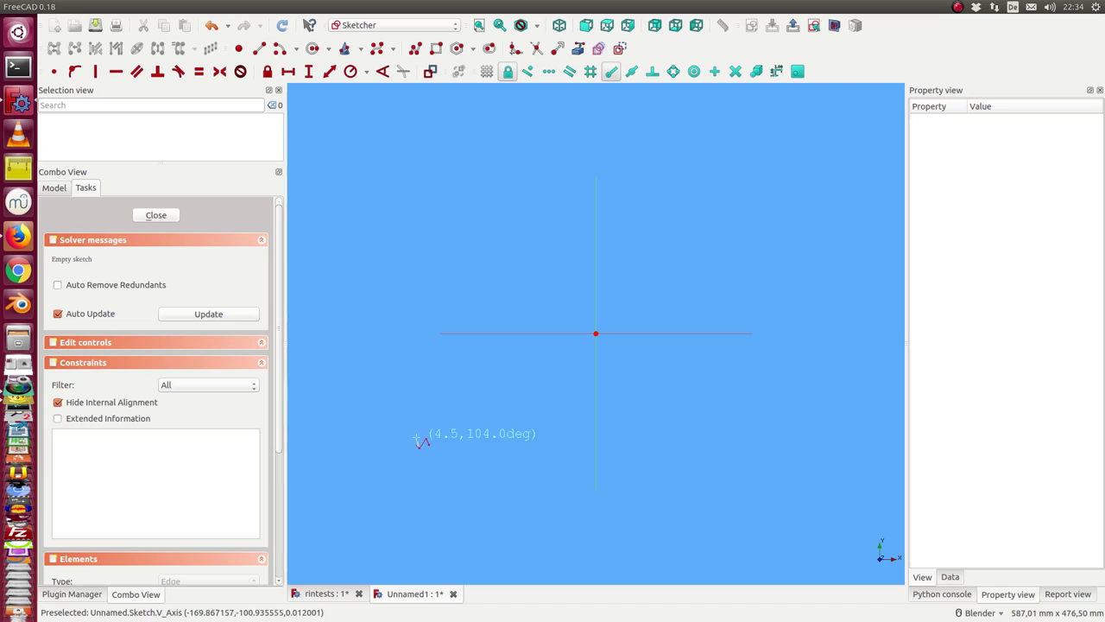
pyautogui.click(418, 446)
pyautogui.click(371, 144)
pyautogui.click(721, 122)
pyautogui.click(861, 405)
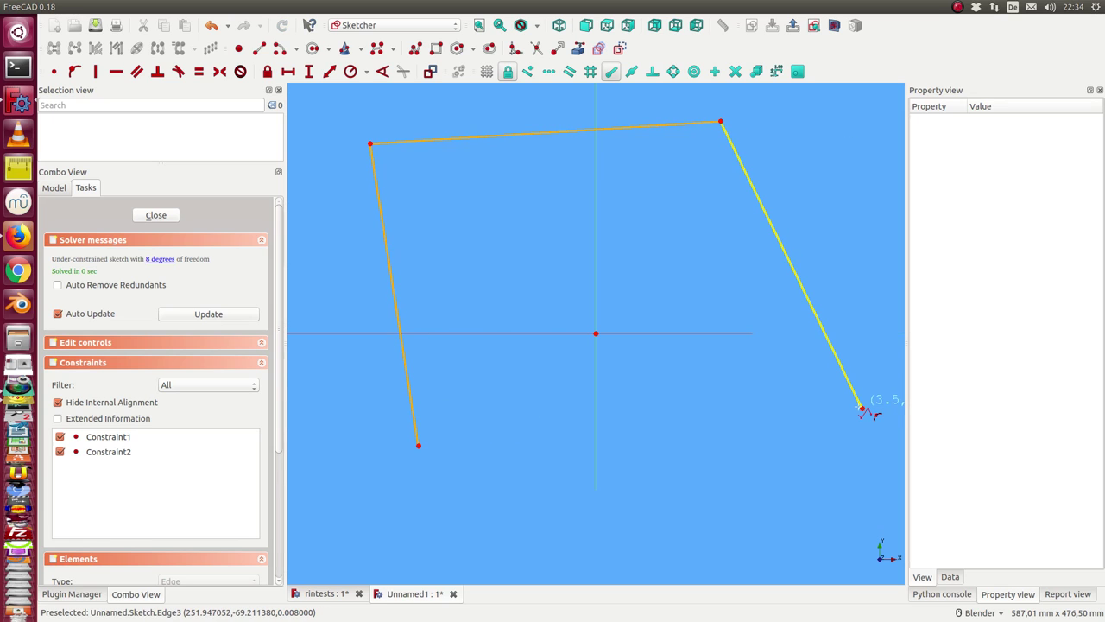
pyautogui.click(152, 215)
pyautogui.click(478, 25)
# Step: Build a minimum-length Bezier from the sketch's top edge via Bezier > Assembly
pyautogui.click(446, 188)
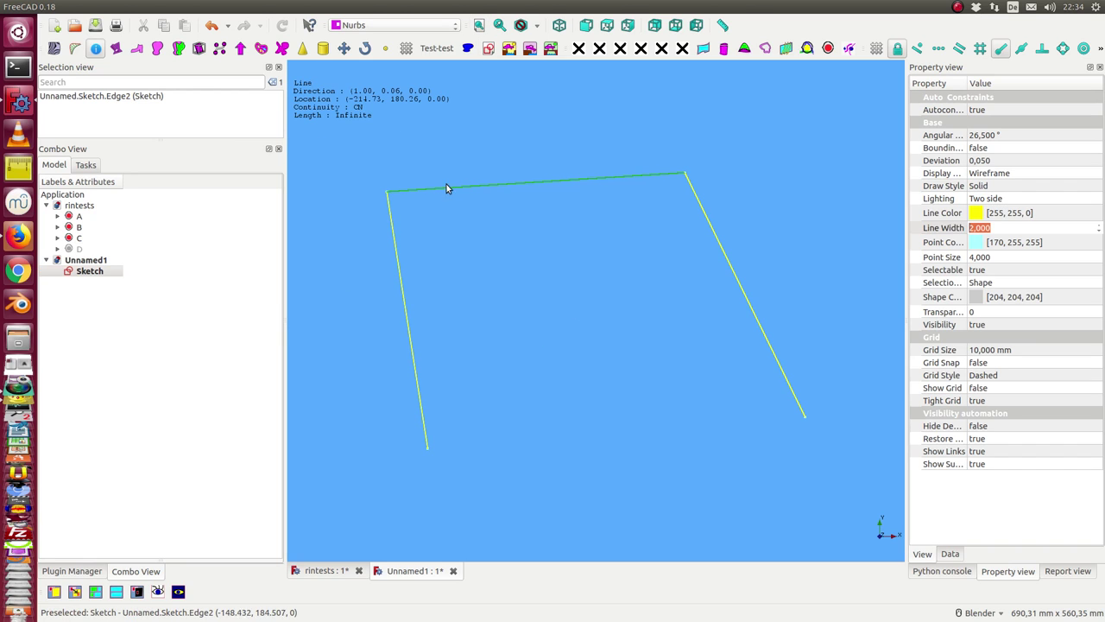
pyautogui.click(692, 8)
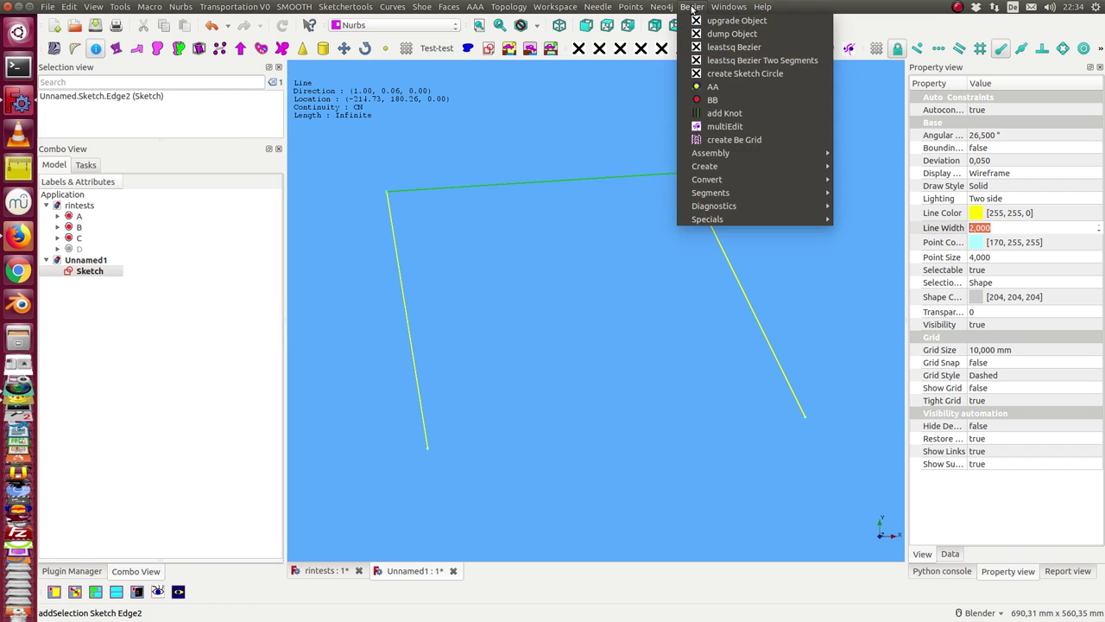
pyautogui.moveTo(729, 153)
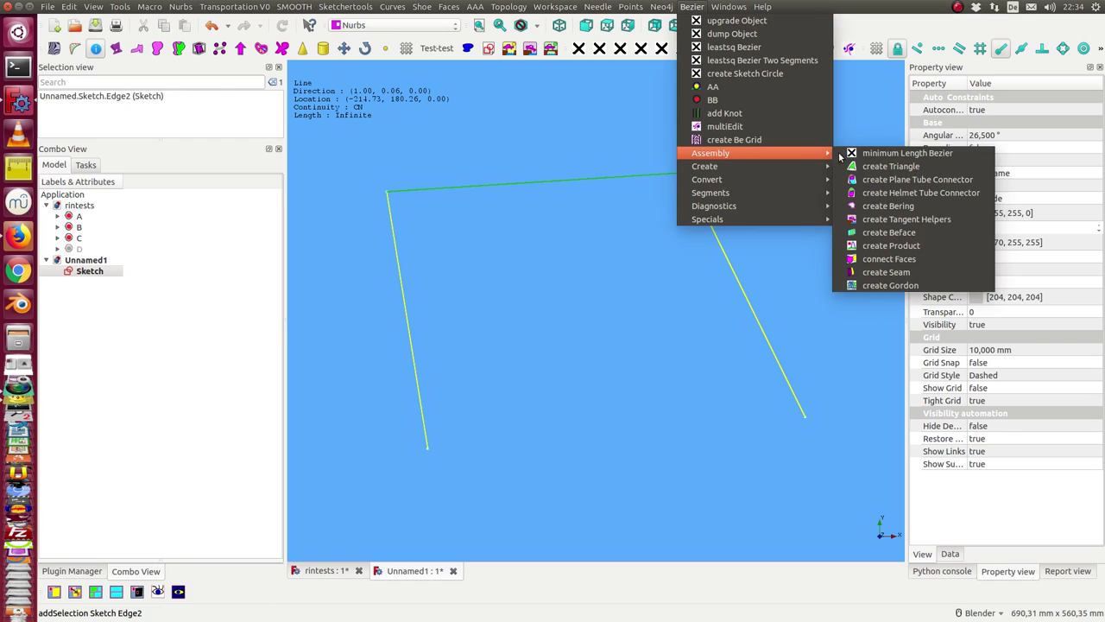
pyautogui.click(883, 156)
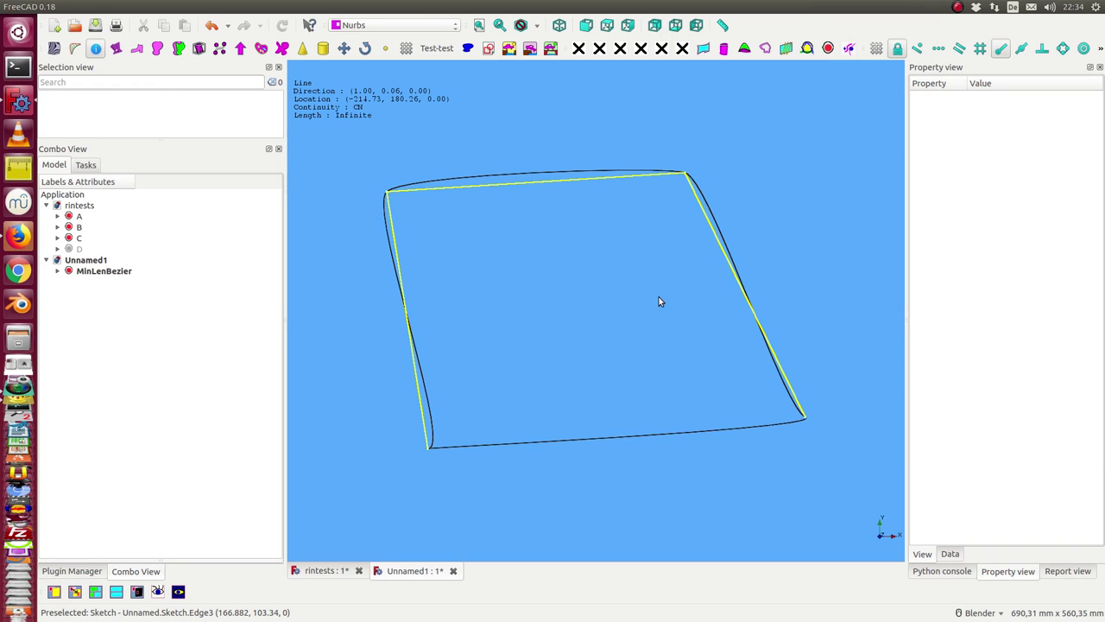
# Step: Show MinLenBezier's data properties and poles, and set its alpha Start to -17
pyautogui.click(97, 271)
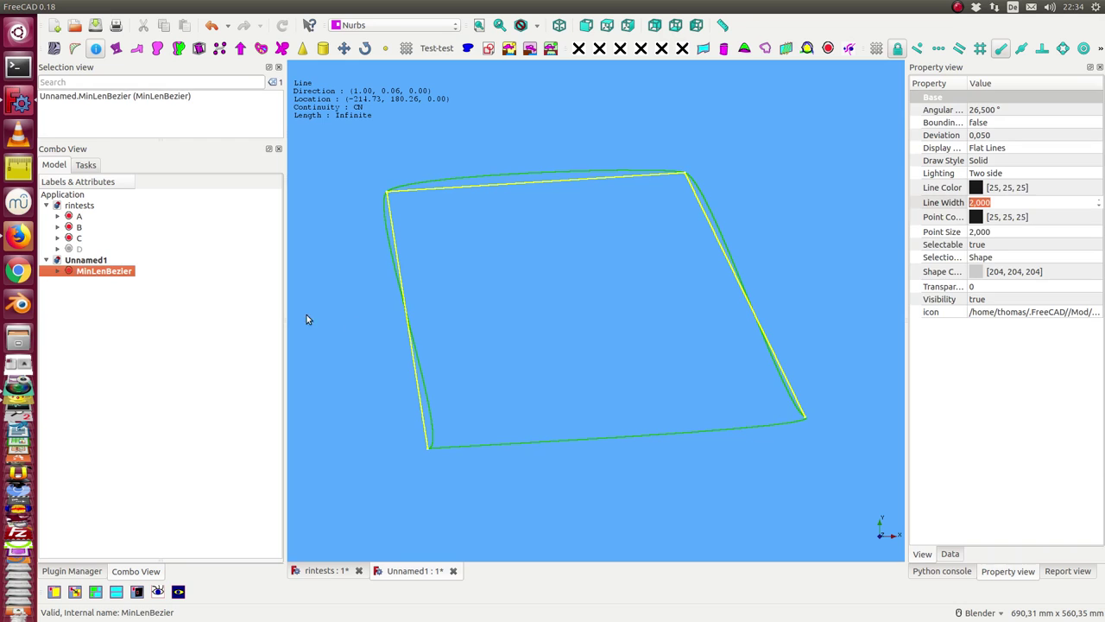
pyautogui.click(949, 553)
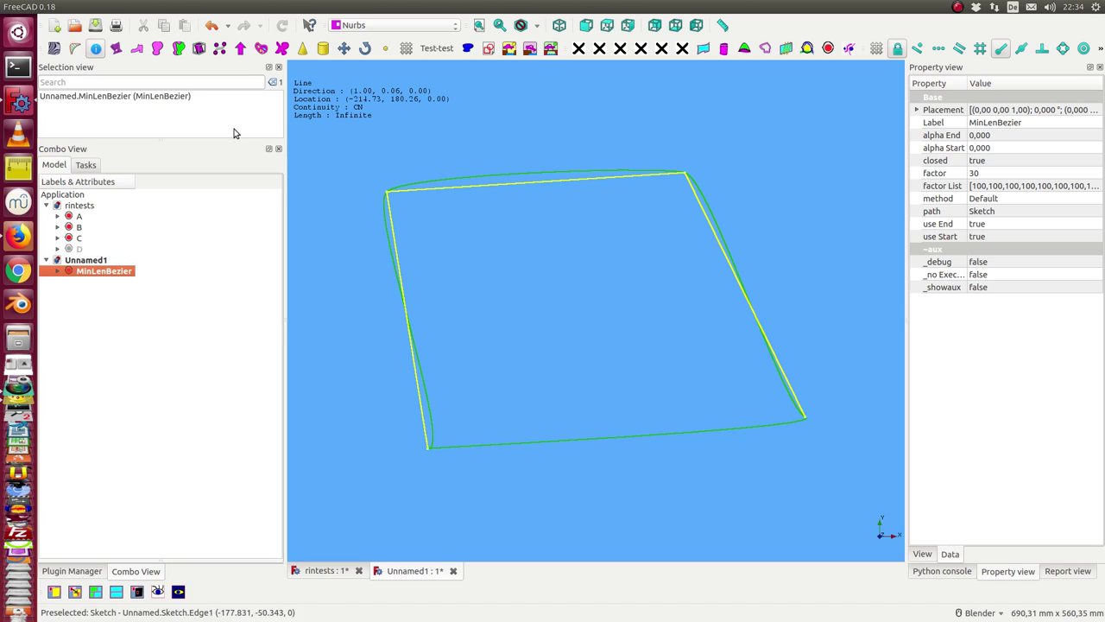
pyautogui.click(388, 243)
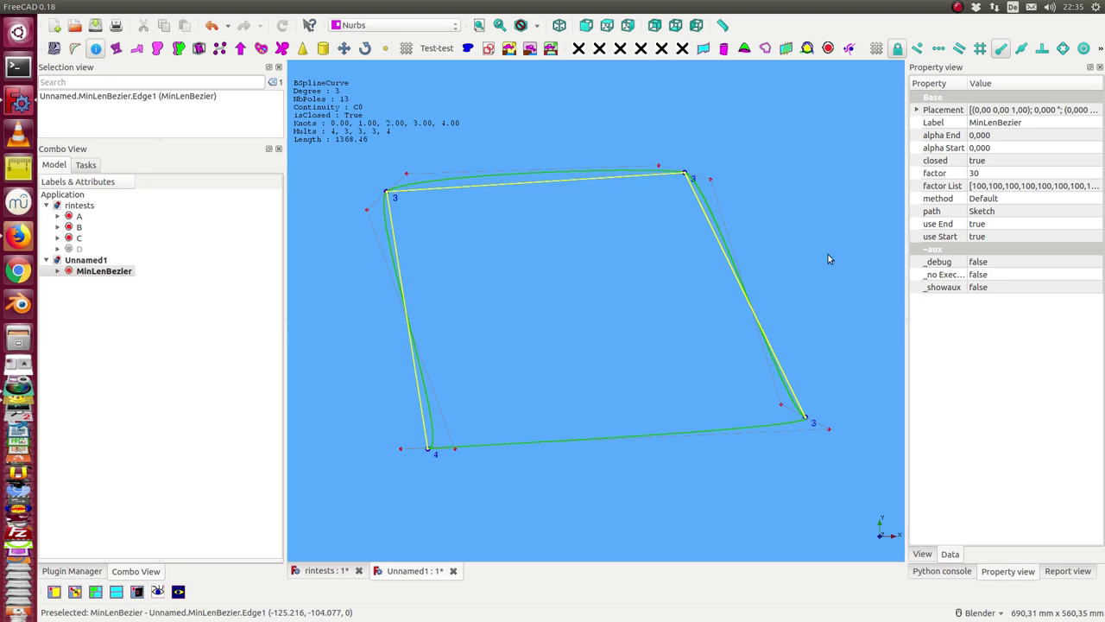
pyautogui.click(1004, 154)
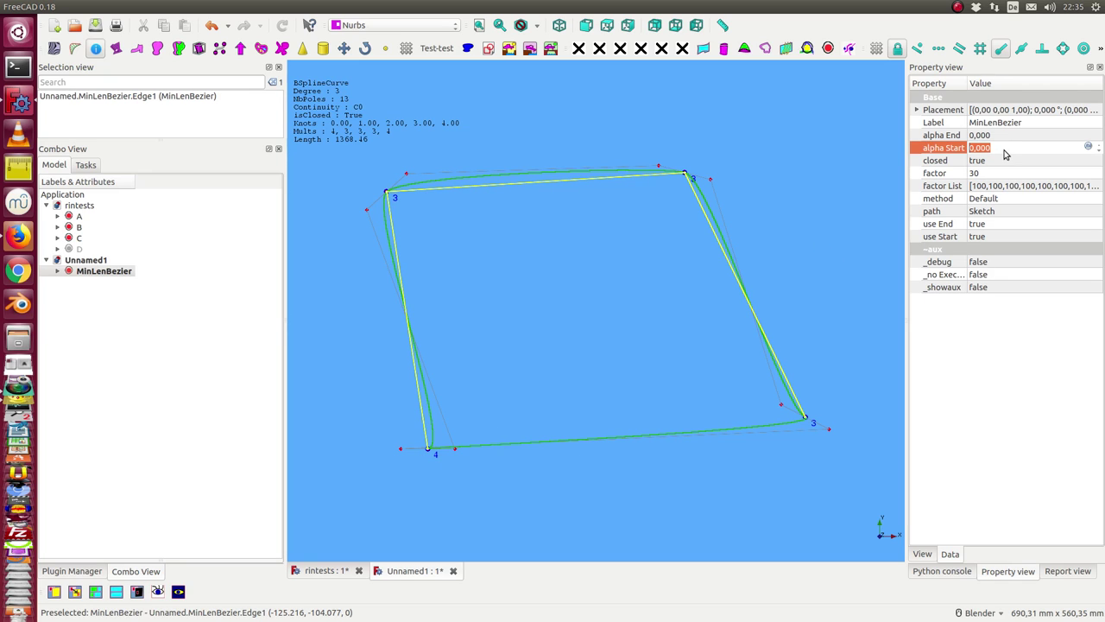
pyautogui.scroll(-6, 1004, 149)
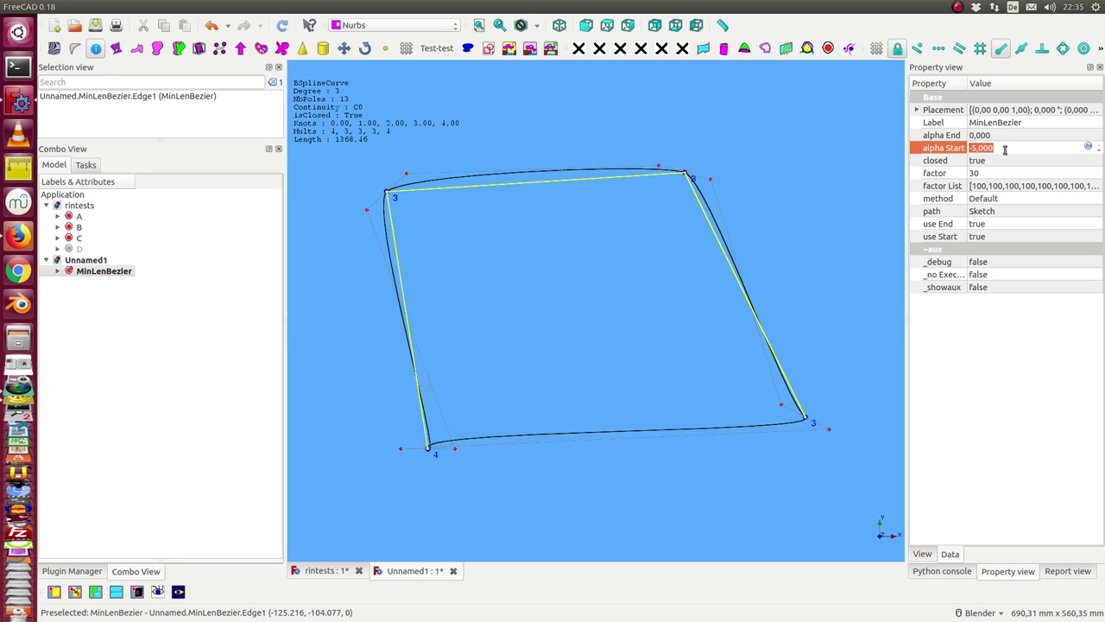
pyautogui.scroll(2, 1005, 150)
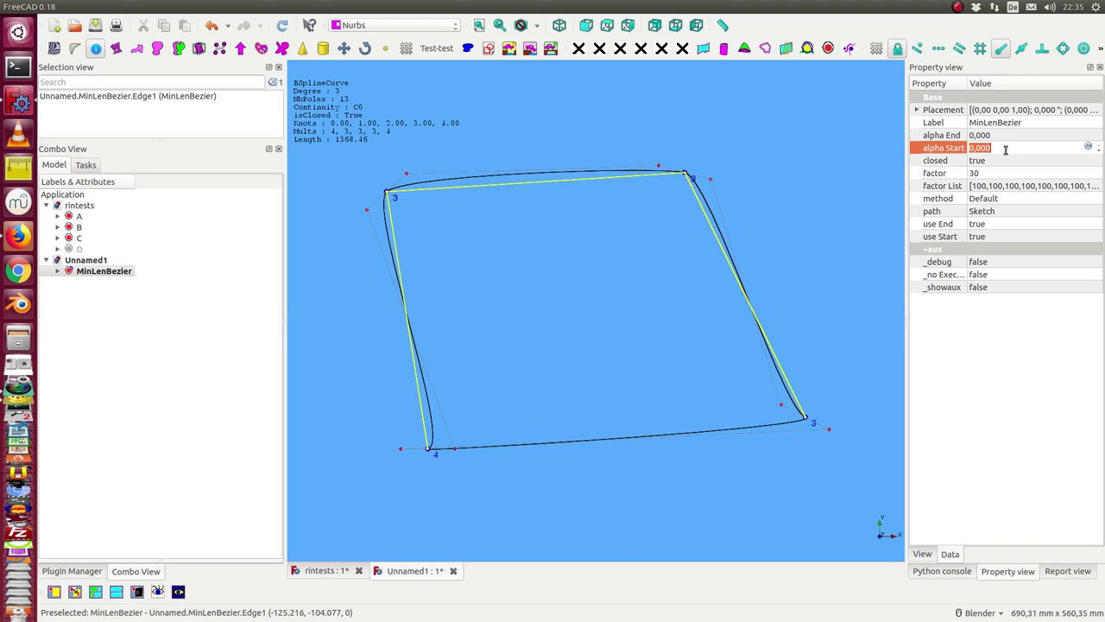
pyautogui.scroll(-13, 1005, 149)
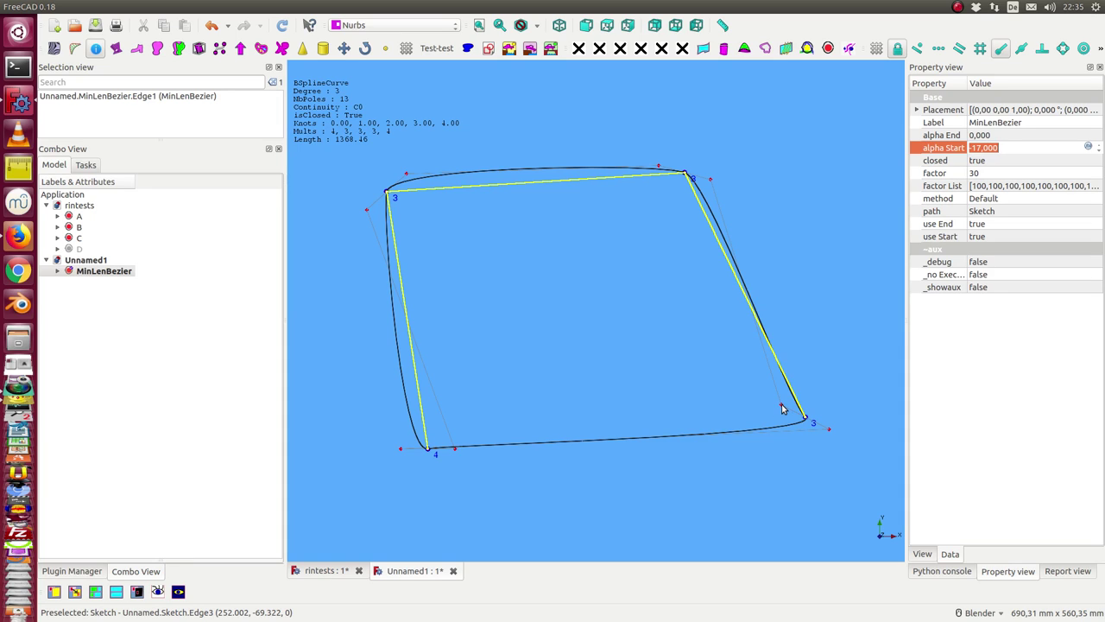
# Step: Raise MinLenBezier's factor from 30 to 49 and reselect the curve's edge
pyautogui.click(995, 174)
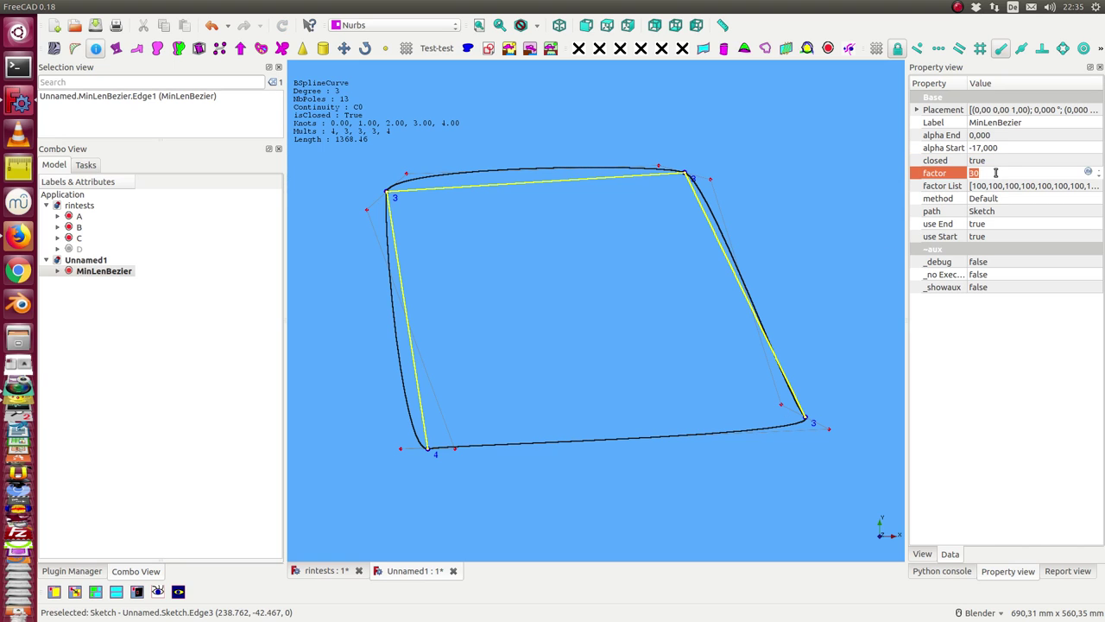
pyautogui.scroll(9, 995, 173)
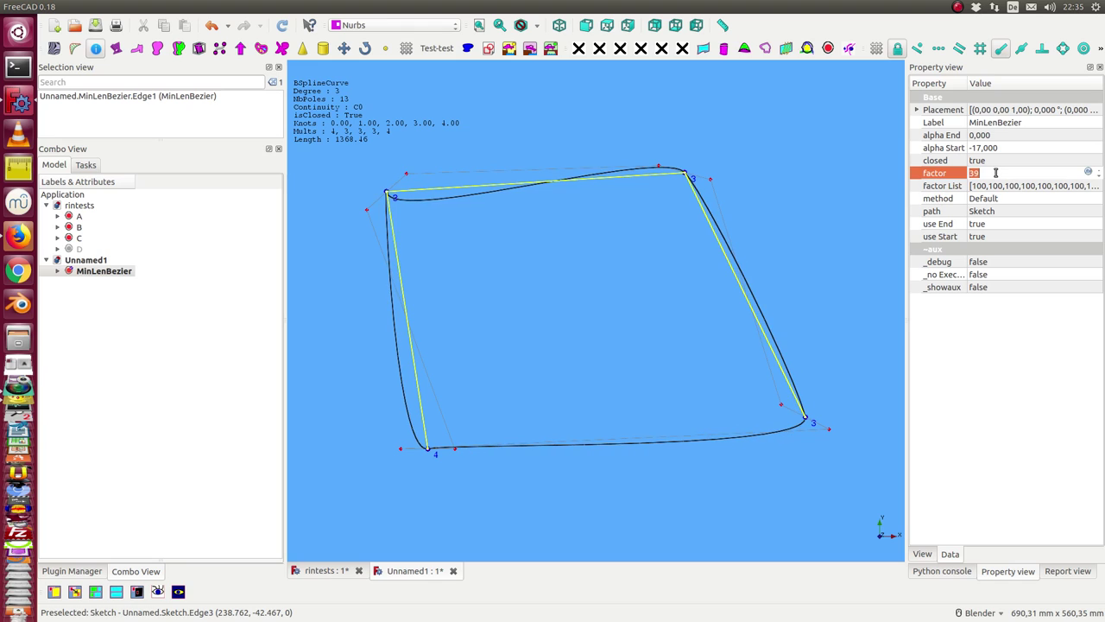
pyautogui.scroll(10, 995, 173)
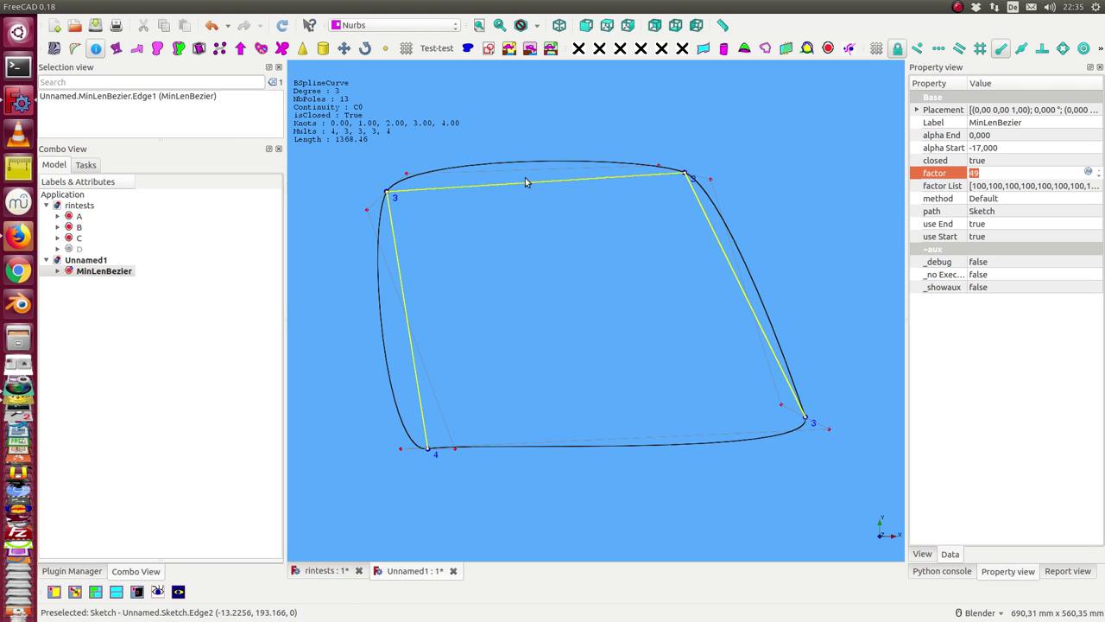
pyautogui.click(481, 168)
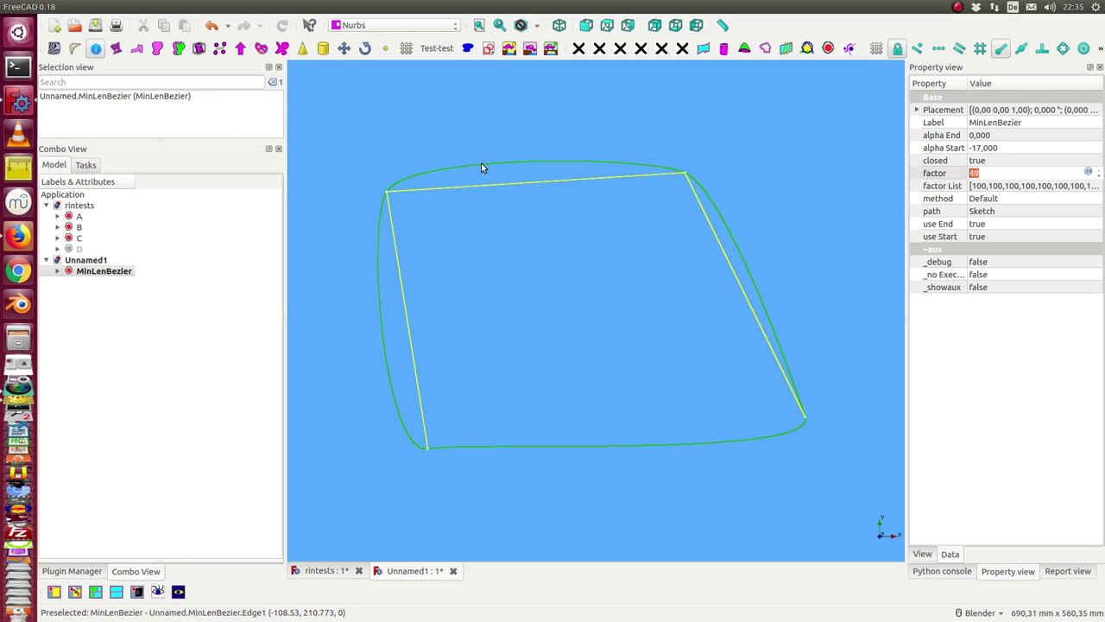
pyautogui.click(482, 167)
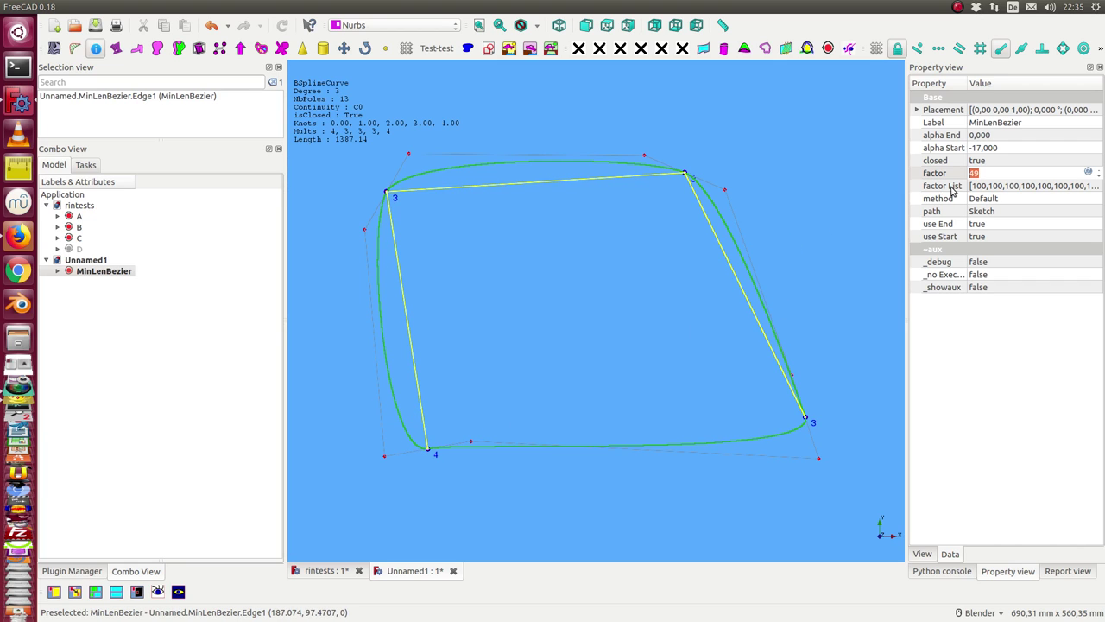
# Step: Hide the curve info text and pole markers, and set alpha End to -18
pyautogui.click(1001, 164)
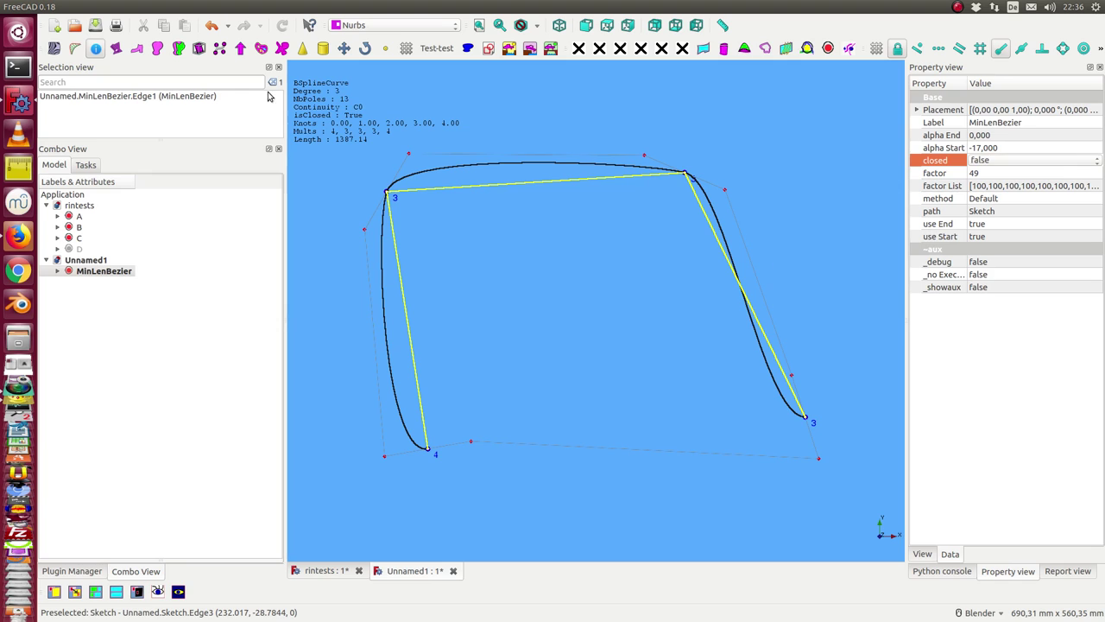
pyautogui.click(95, 48)
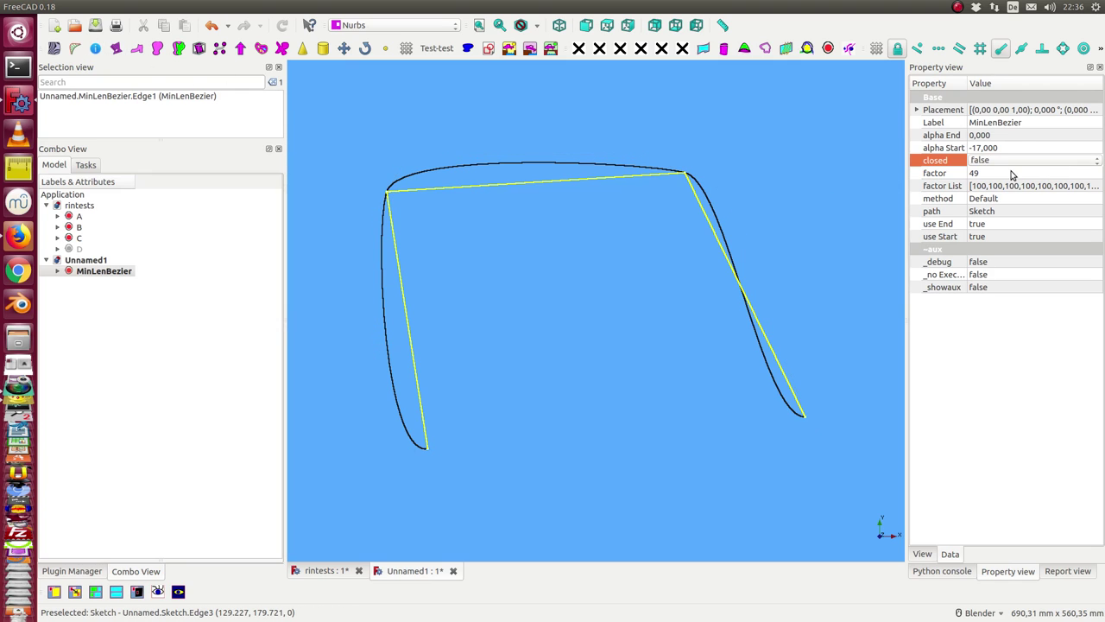
pyautogui.click(1021, 138)
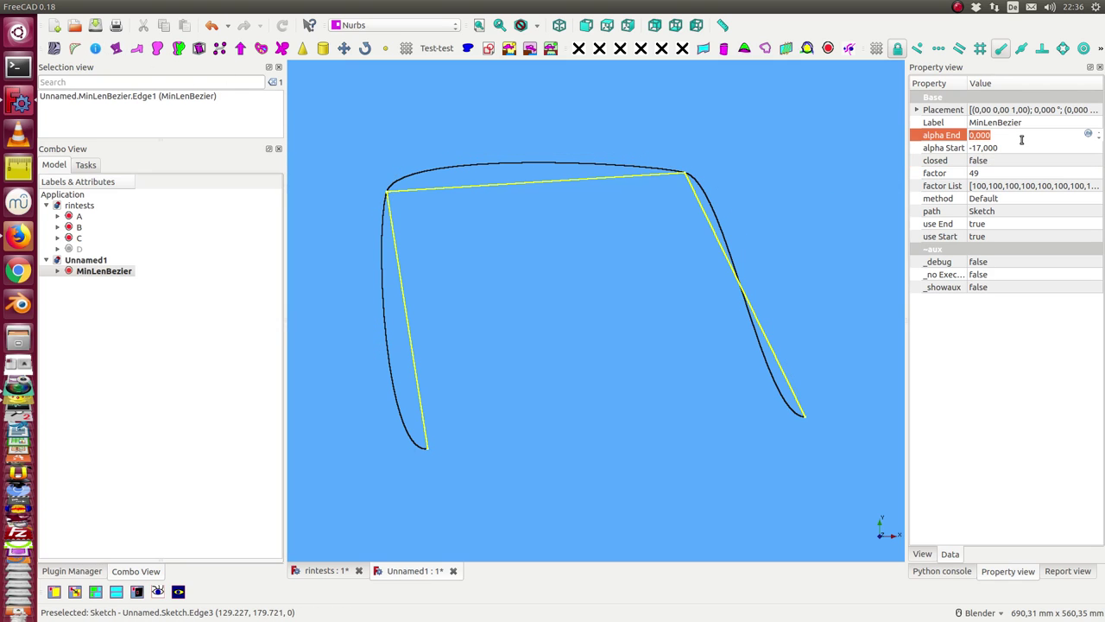
pyautogui.scroll(-13, 1021, 138)
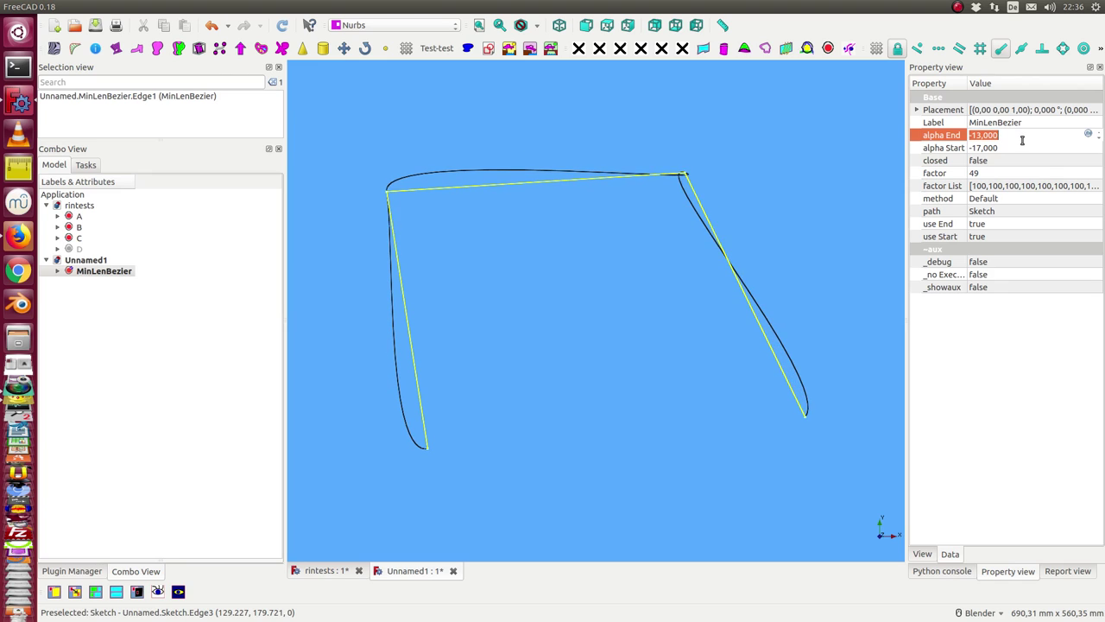
pyautogui.scroll(-3, 1021, 140)
pyautogui.scroll(-2, 1023, 140)
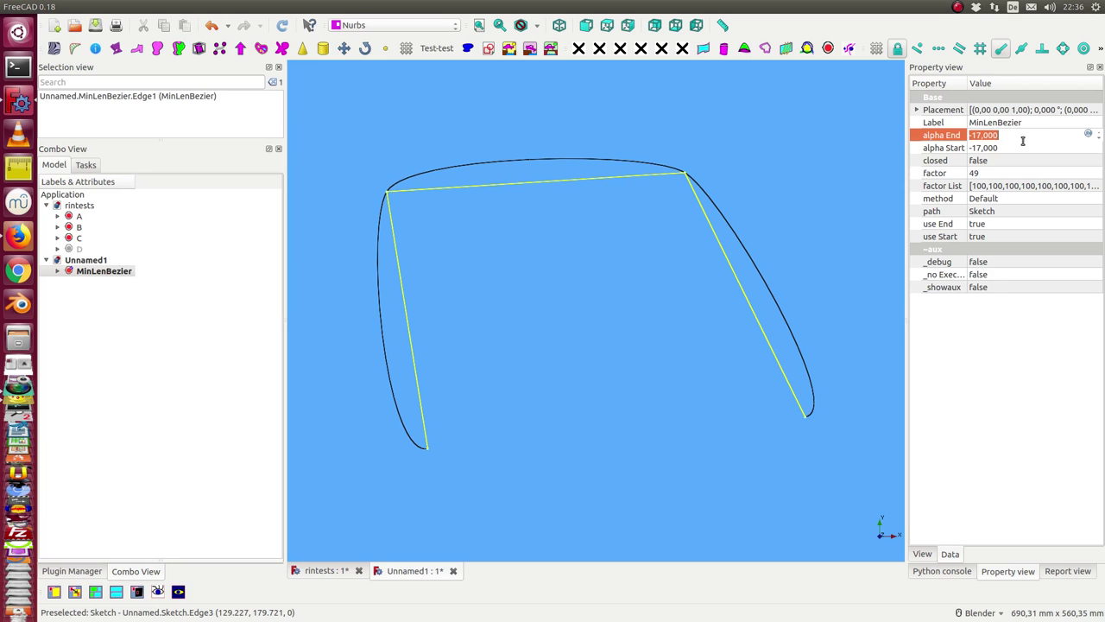
# Step: Raise the MinLenBezier factor to 65
pyautogui.click(1001, 172)
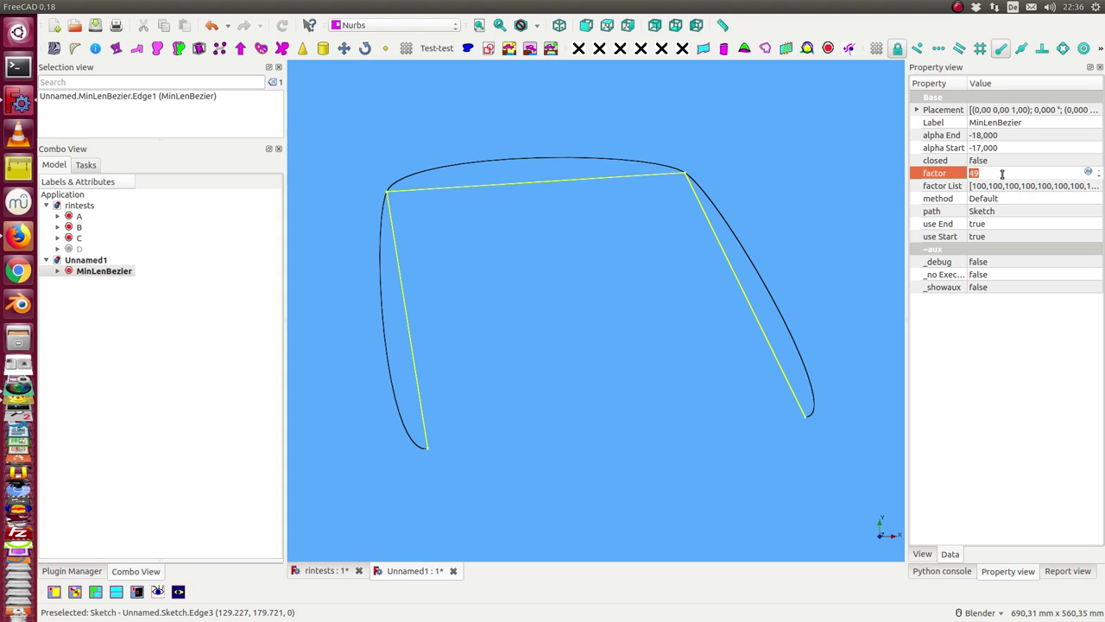
pyautogui.scroll(3, 1002, 174)
pyautogui.scroll(7, 1002, 174)
pyautogui.scroll(6, 1002, 174)
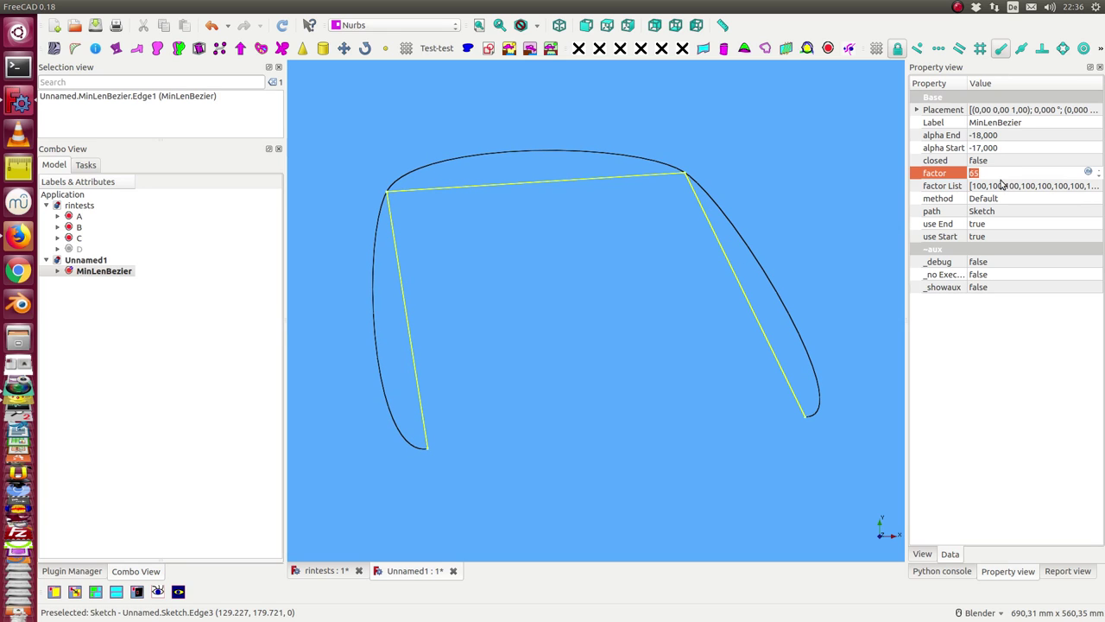
# Step: Reopen the Sketch under MinLenBezier and extend the polyline by six more edges
pyautogui.click(59, 273)
pyautogui.doubleClick(91, 281)
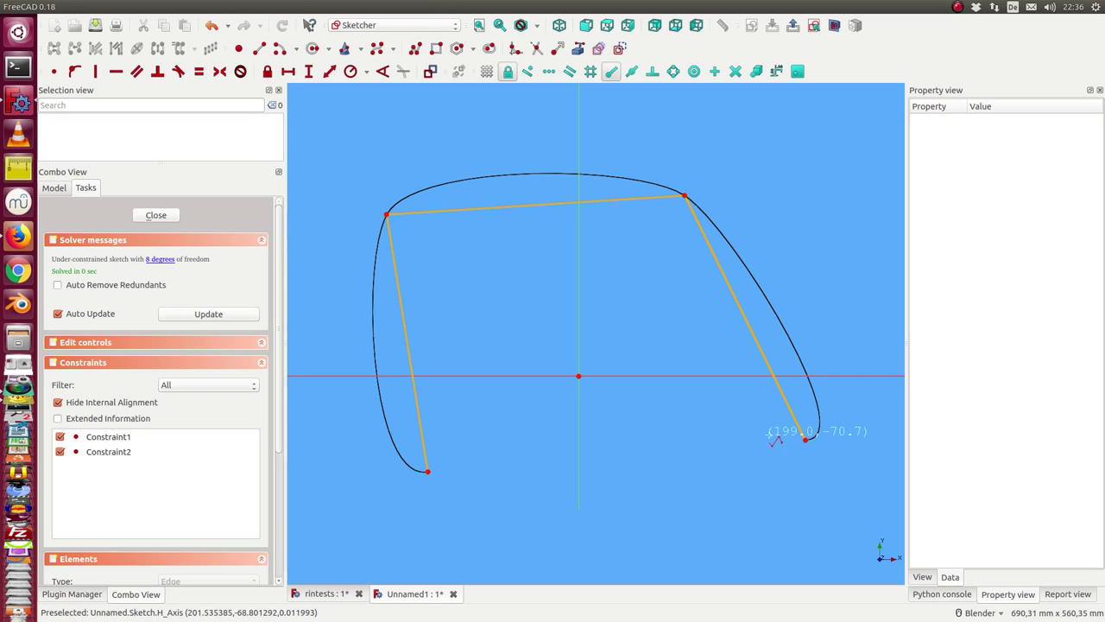
pyautogui.click(805, 441)
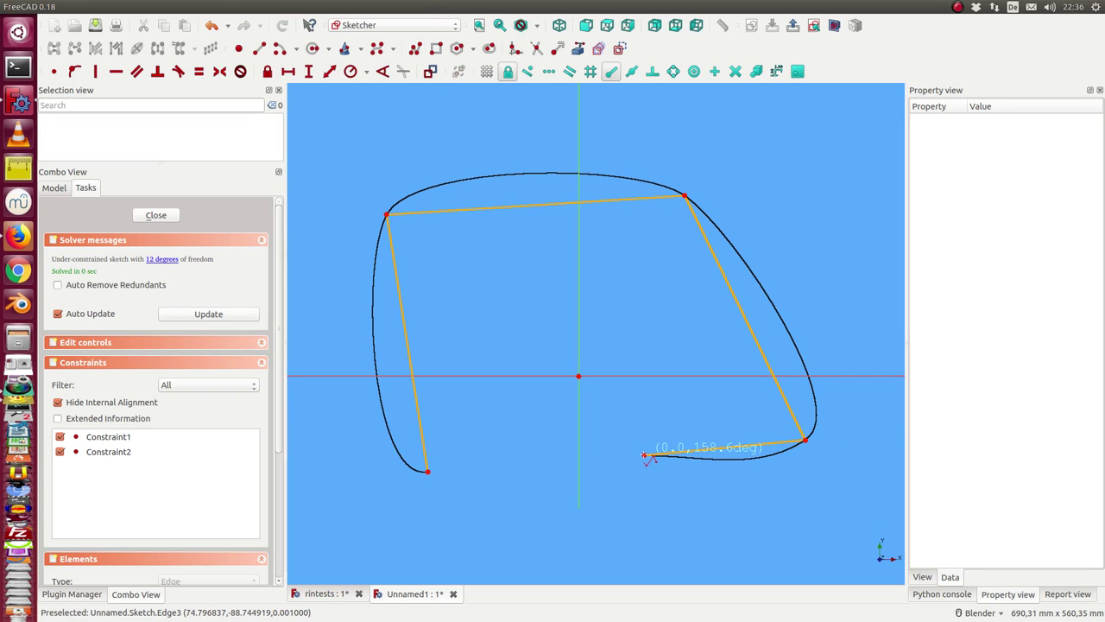
pyautogui.click(644, 455)
pyautogui.click(702, 532)
pyautogui.scroll(-4, 691, 522)
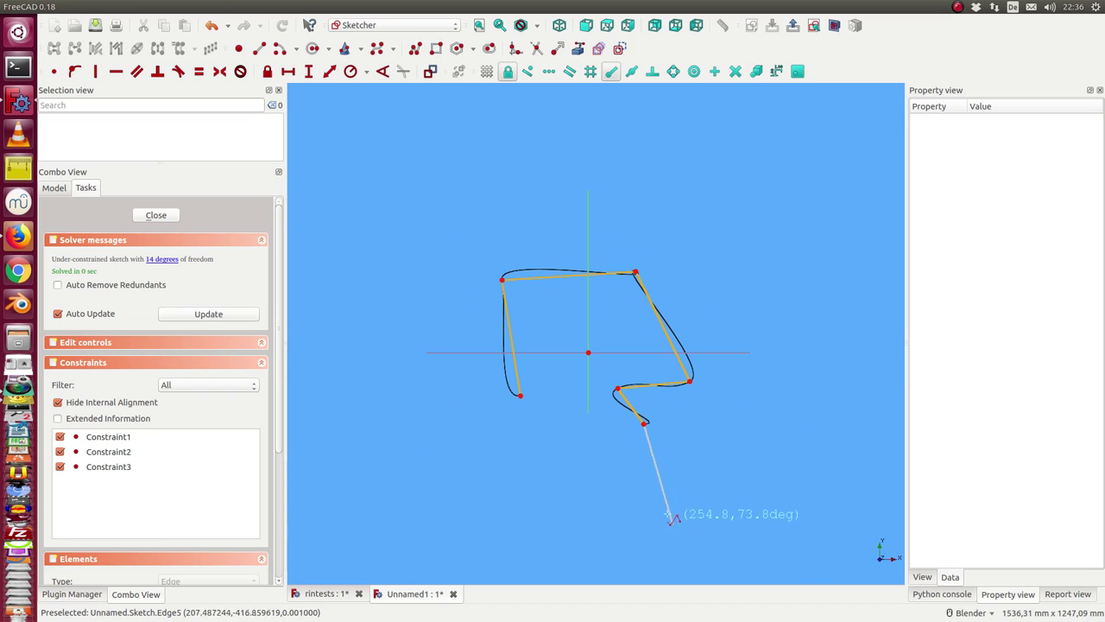
pyautogui.click(773, 449)
pyautogui.click(746, 520)
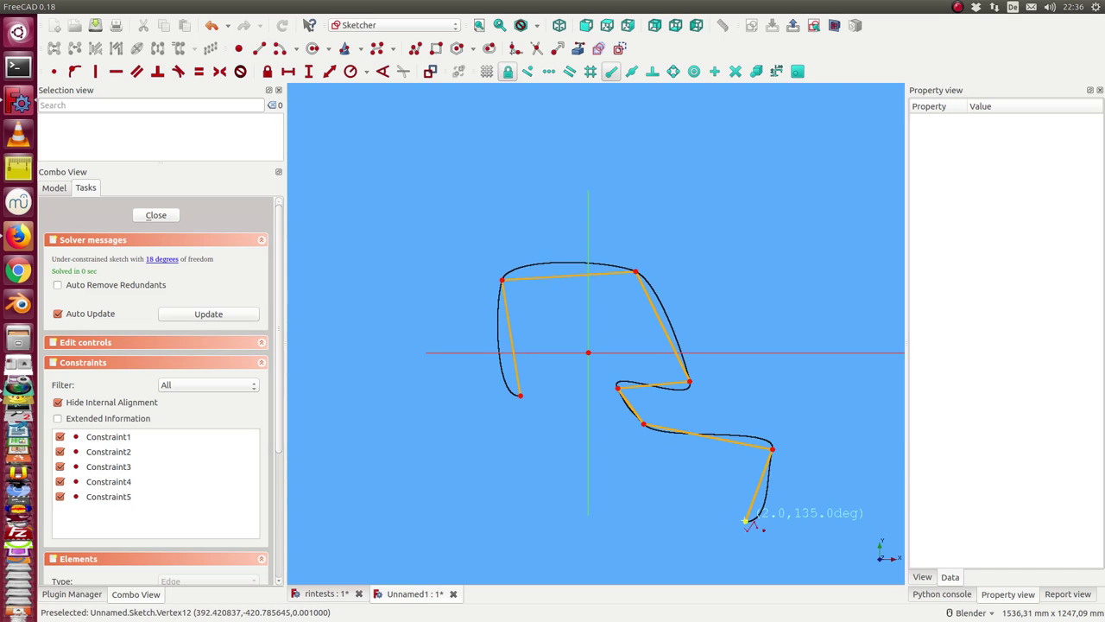
pyautogui.click(530, 493)
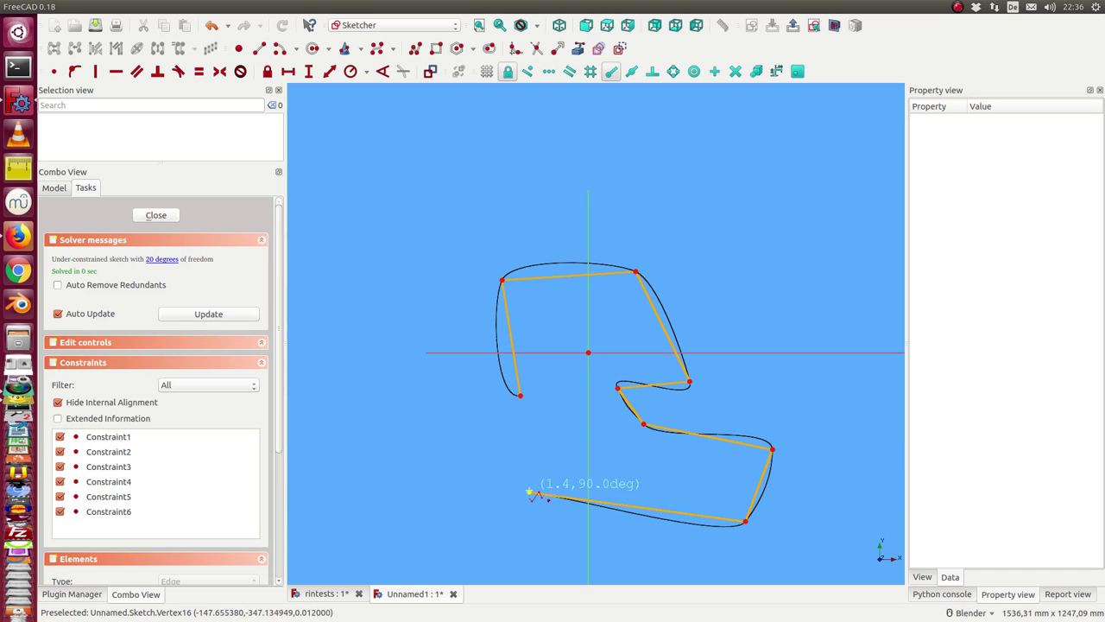
pyautogui.click(506, 436)
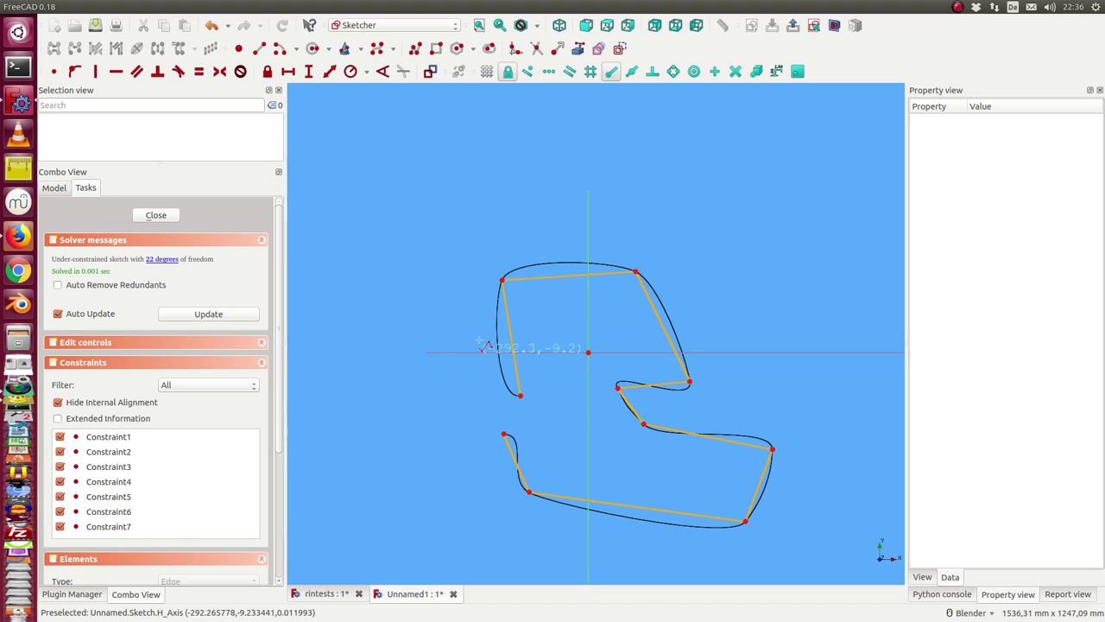
# Step: Close the sketch, set MinLenBezier's closed property to true, and recenter the view
pyautogui.click(155, 215)
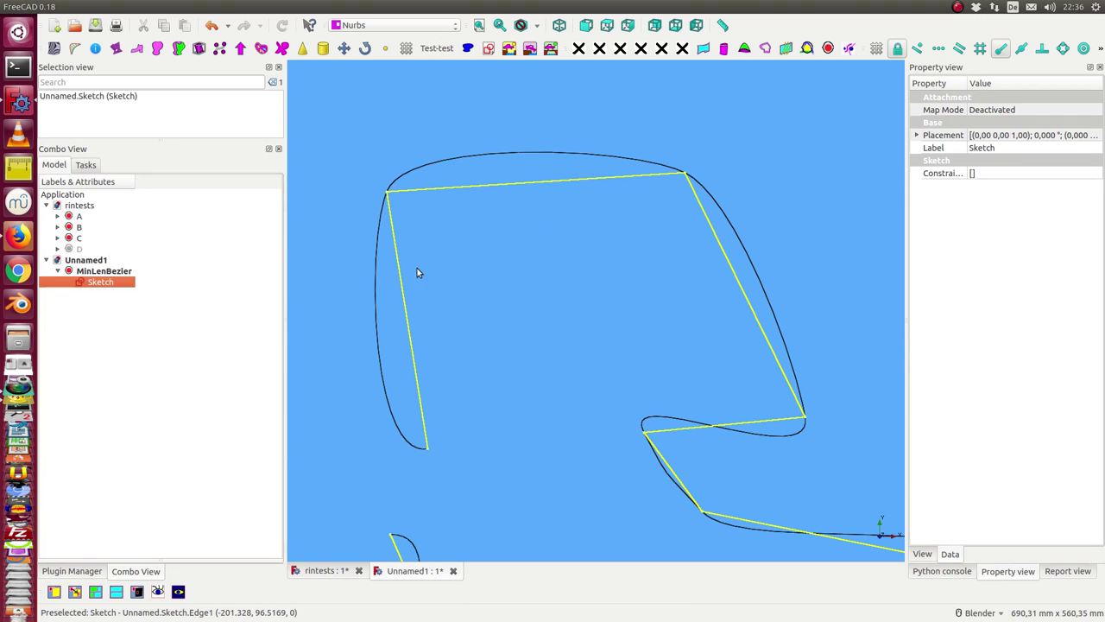
pyautogui.scroll(-4, 443, 277)
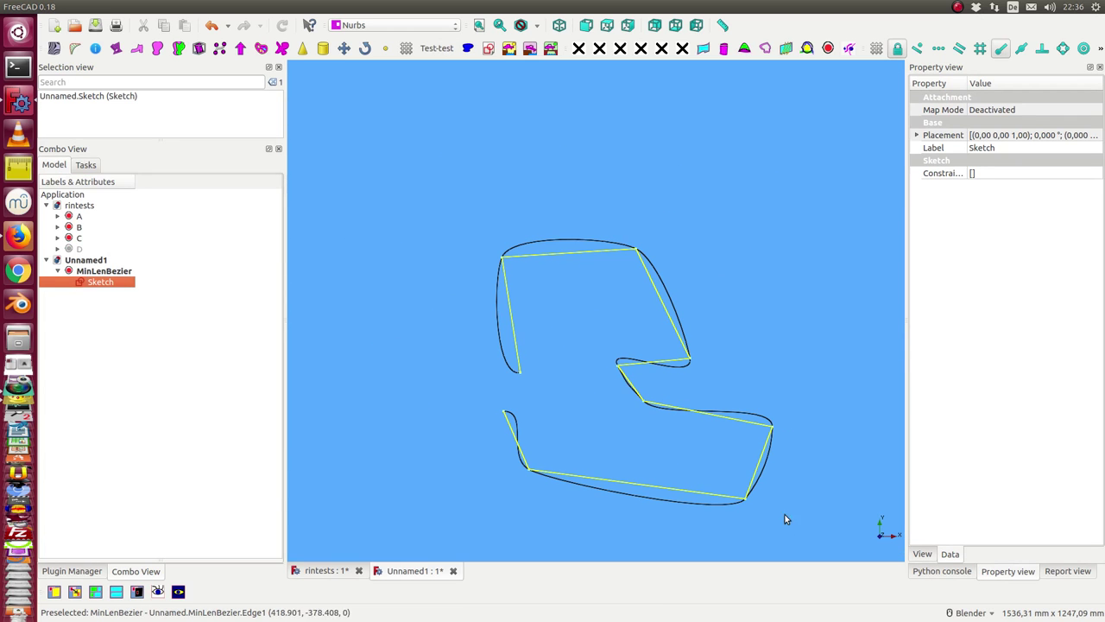
pyautogui.moveTo(103, 270); pyautogui.dragTo(1015, 156)
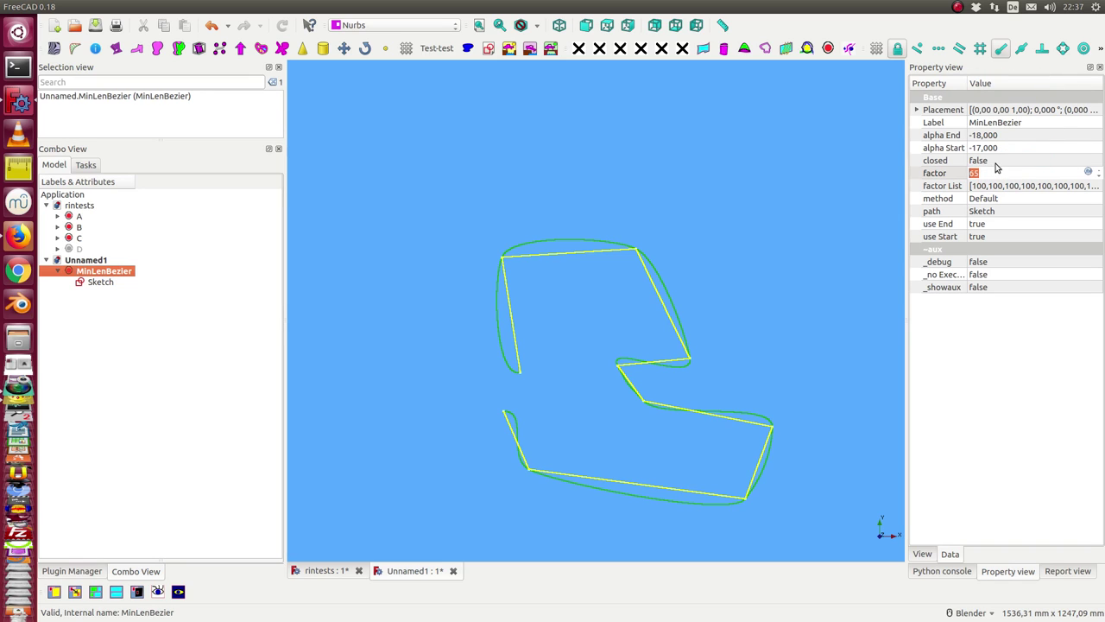
pyautogui.click(994, 162)
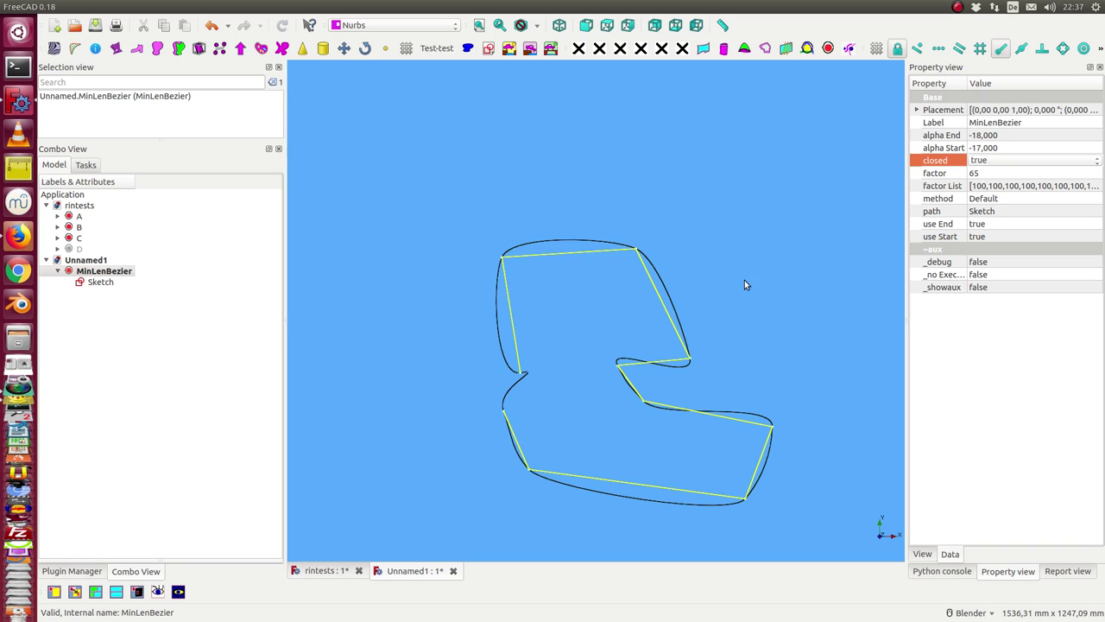
pyautogui.scroll(5, 579, 385)
pyautogui.keyDown('shift'); pyautogui.moveTo(553, 389); pyautogui.dragTo(534, 255, button='middle'); pyautogui.keyUp('shift')
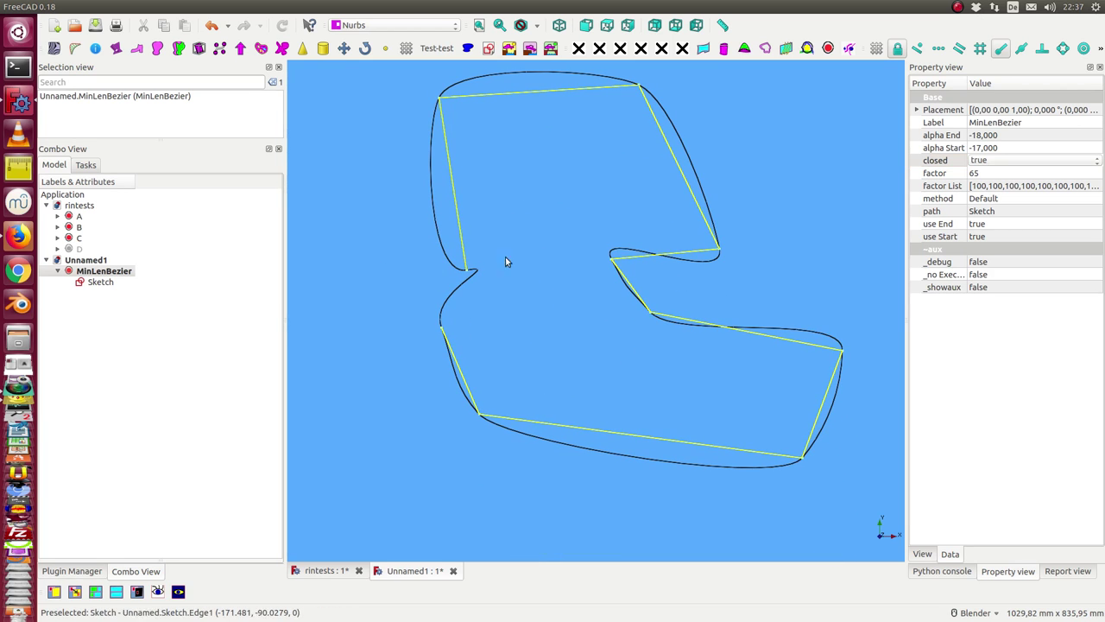
# Step: Set the closed curve's alpha Start to -22 and widen the Property view
pyautogui.click(993, 148)
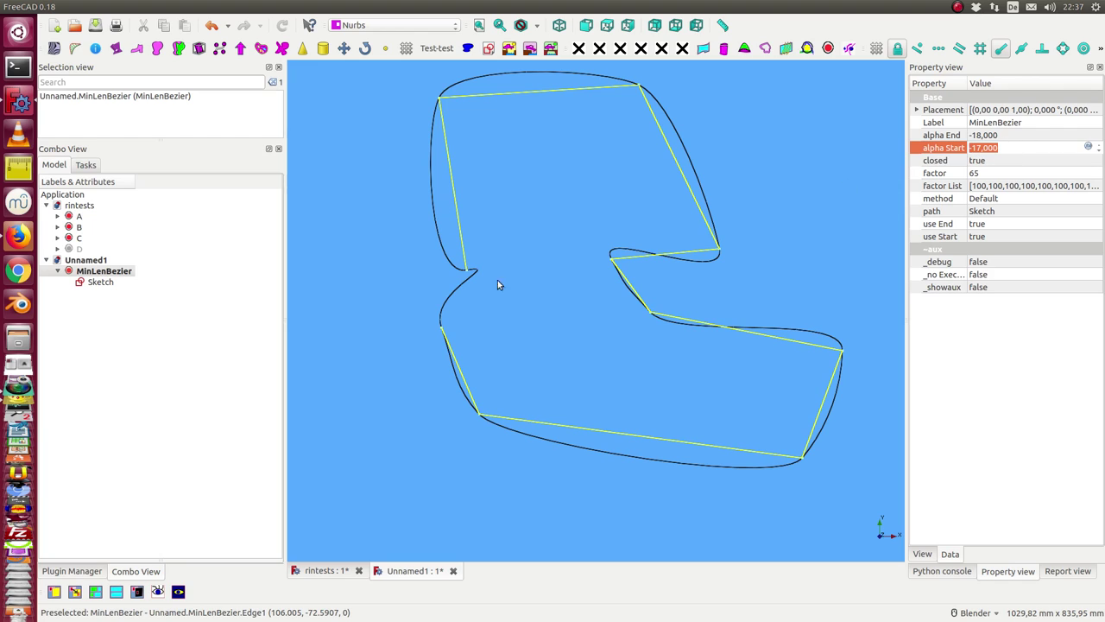
pyautogui.click(1013, 147)
pyautogui.scroll(-5, 1014, 147)
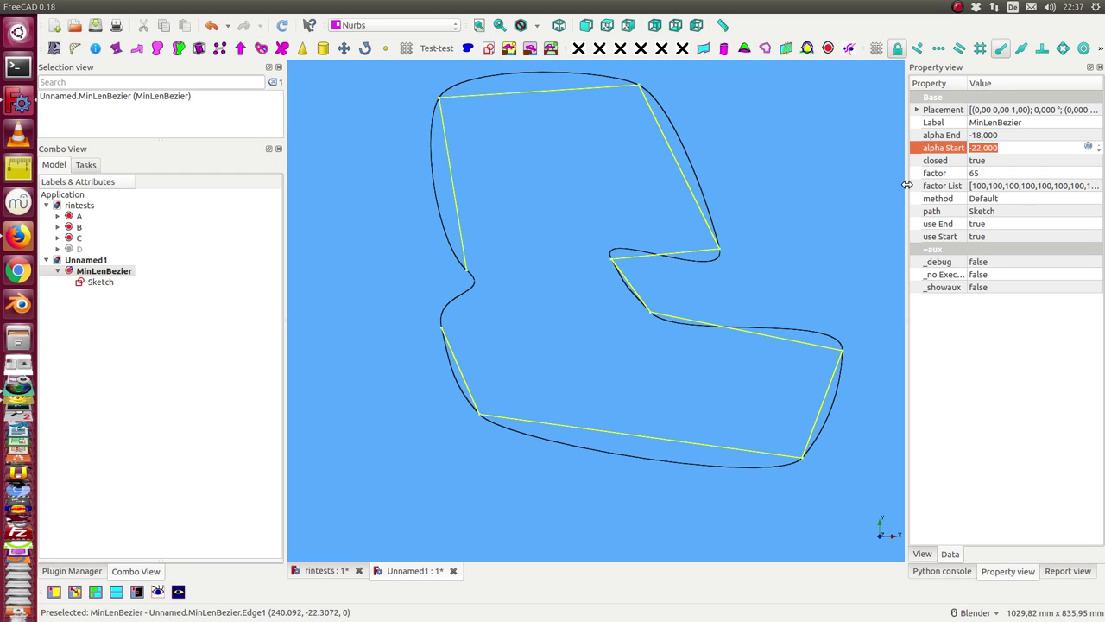
pyautogui.moveTo(907, 188); pyautogui.dragTo(859, 182)
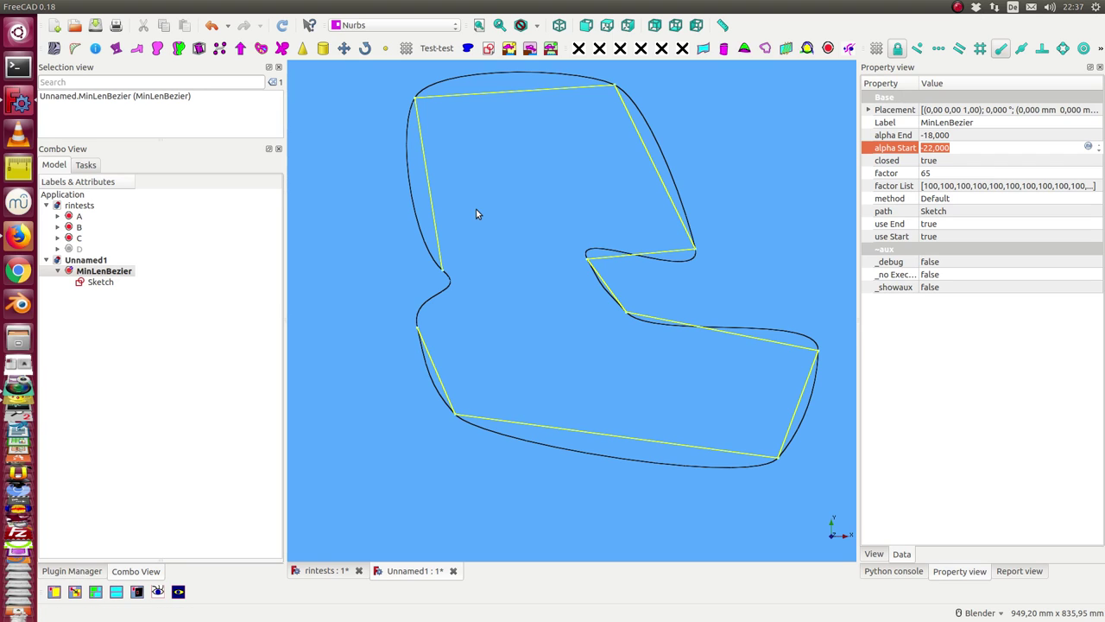
pyautogui.click(1055, 197)
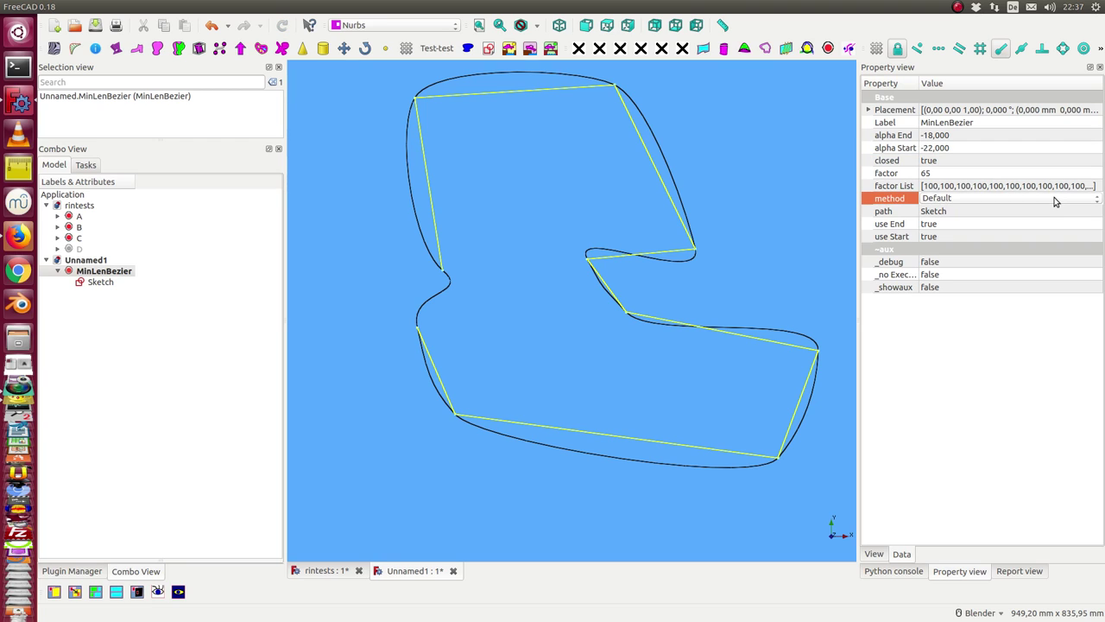
pyautogui.scroll(-1, 1054, 201)
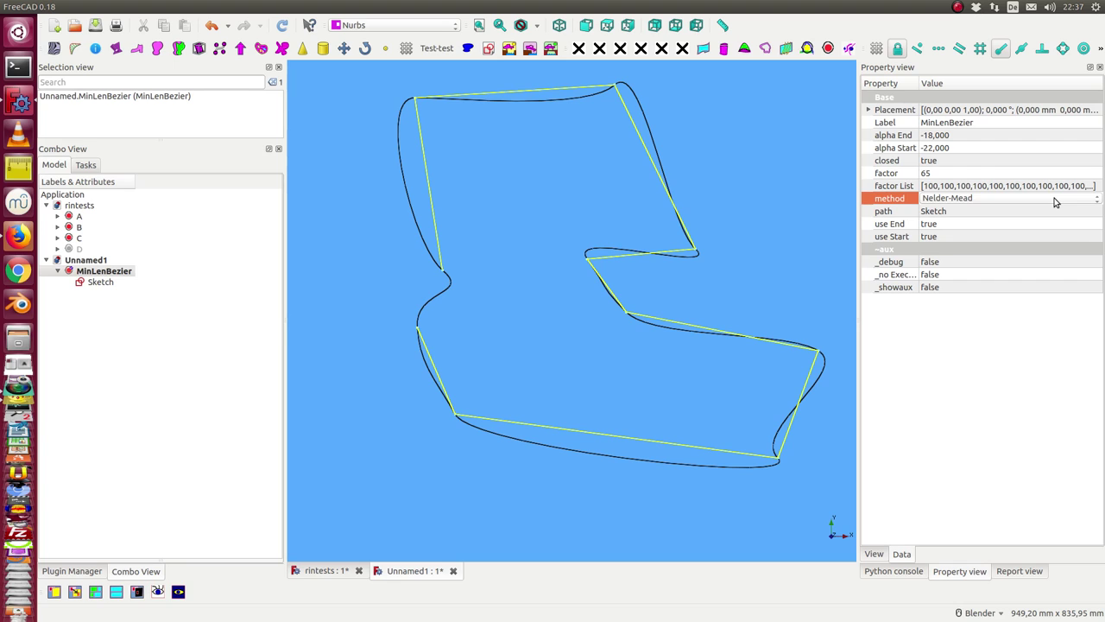
pyautogui.scroll(-1, 1055, 201)
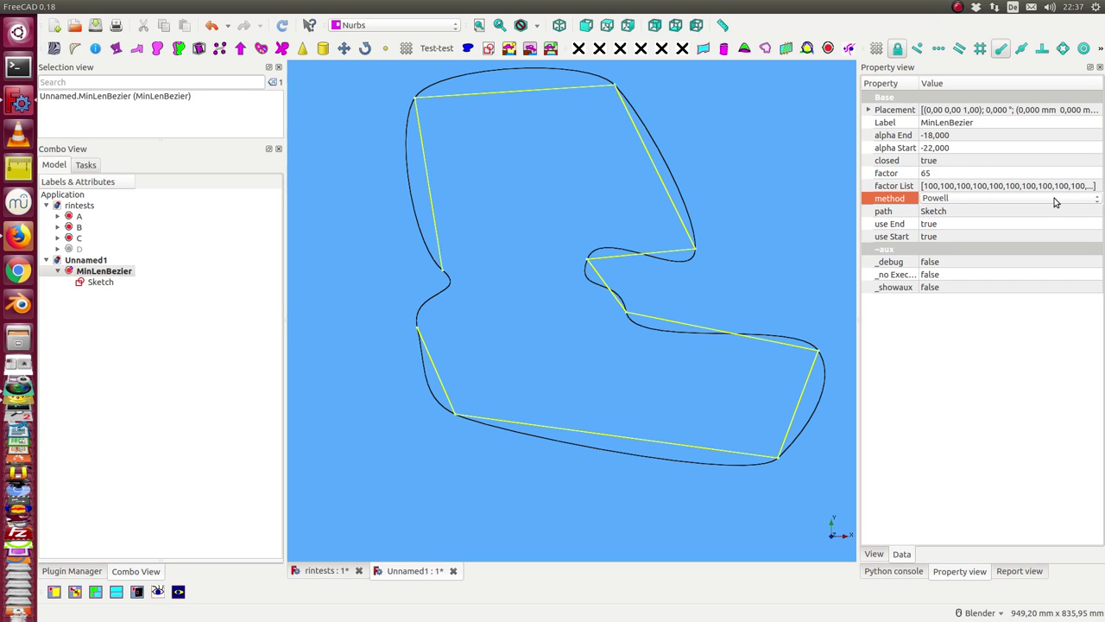
pyautogui.scroll(-1, 1055, 201)
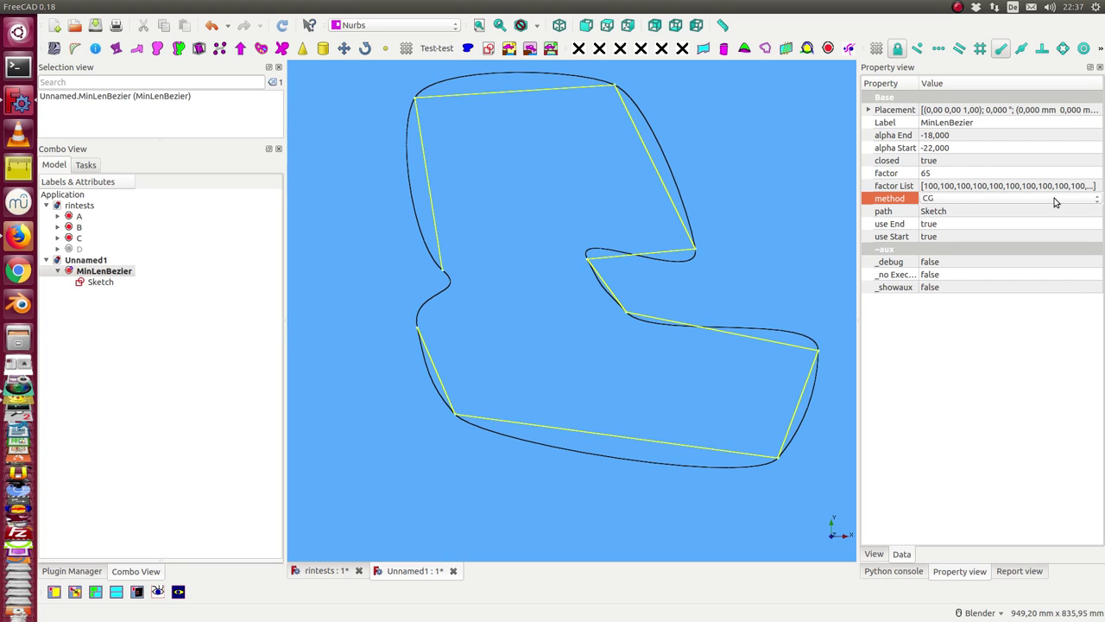
pyautogui.scroll(-1, 1054, 201)
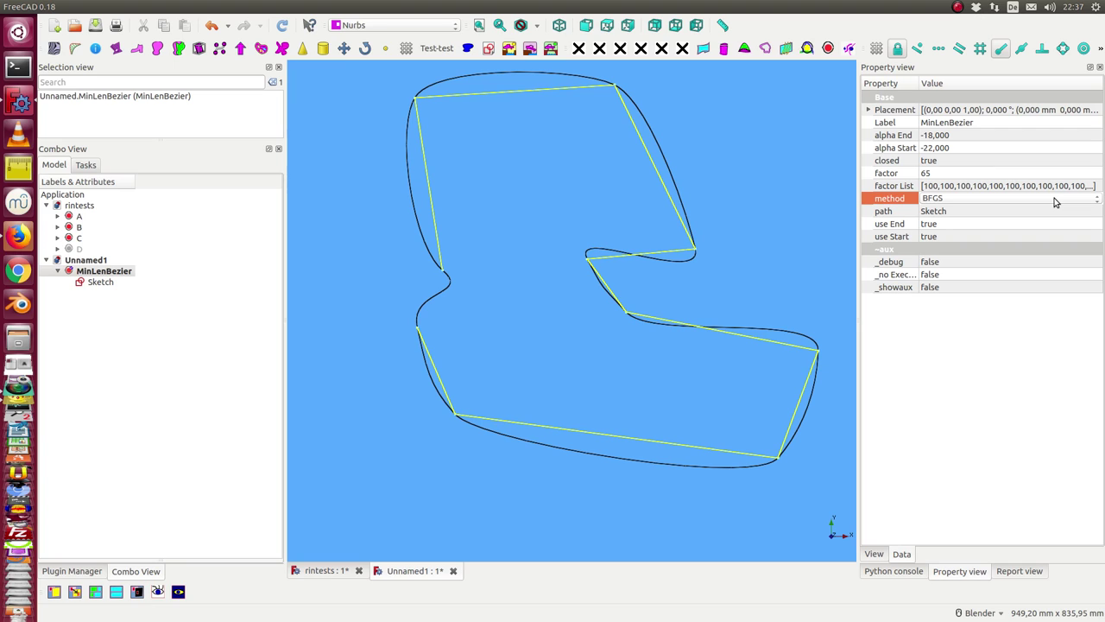
pyautogui.scroll(-1, 1054, 201)
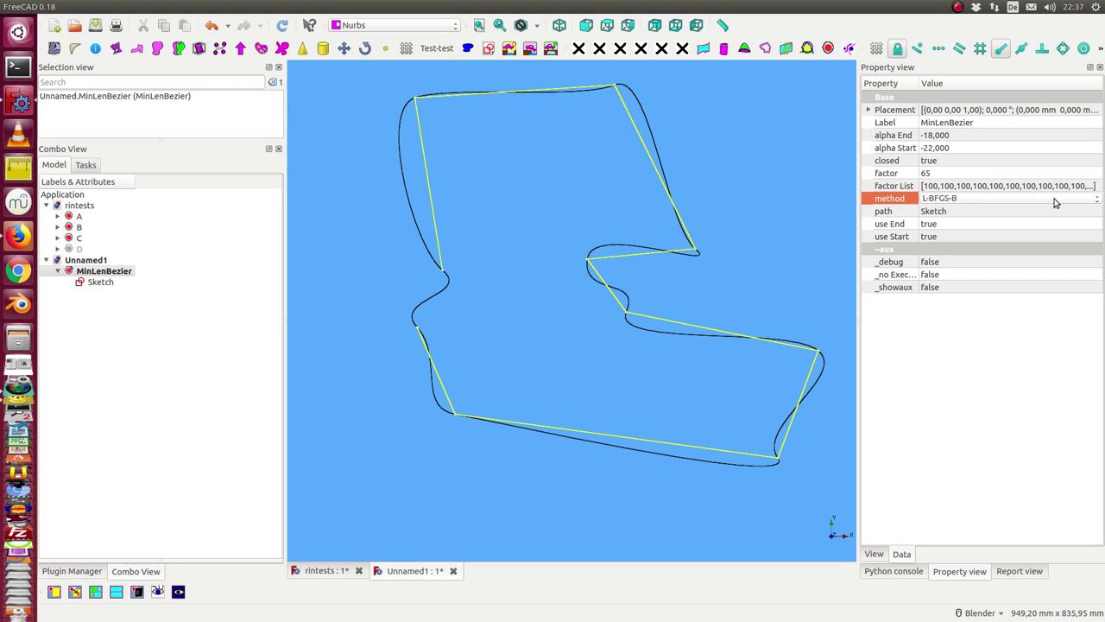
pyautogui.scroll(-1, 1055, 201)
pyautogui.scroll(-1, 1055, 201)
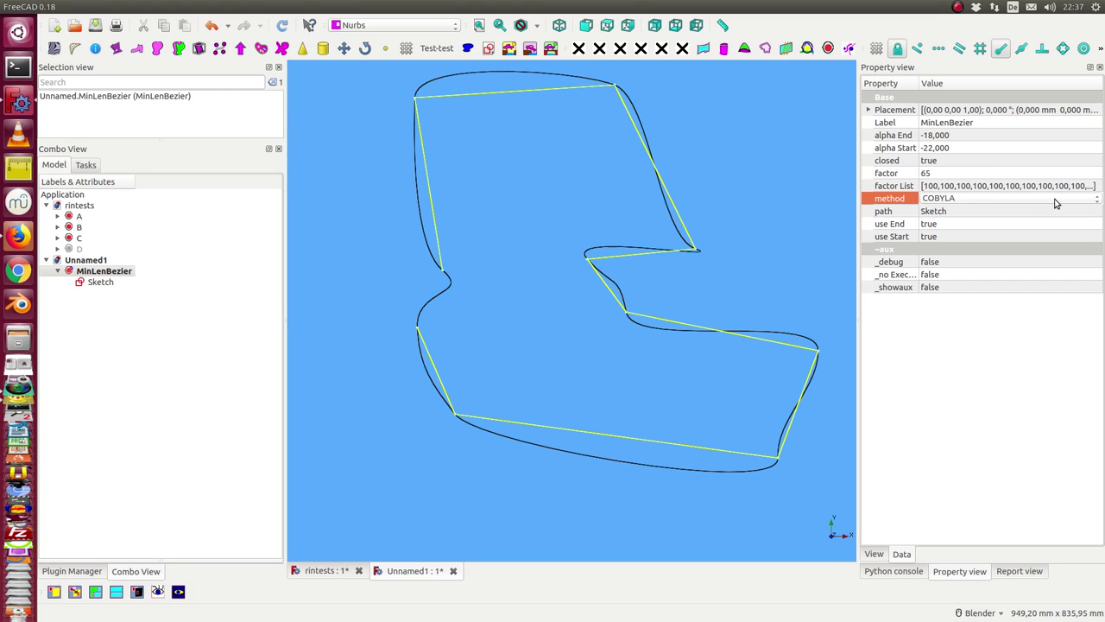
pyautogui.scroll(-1, 1055, 203)
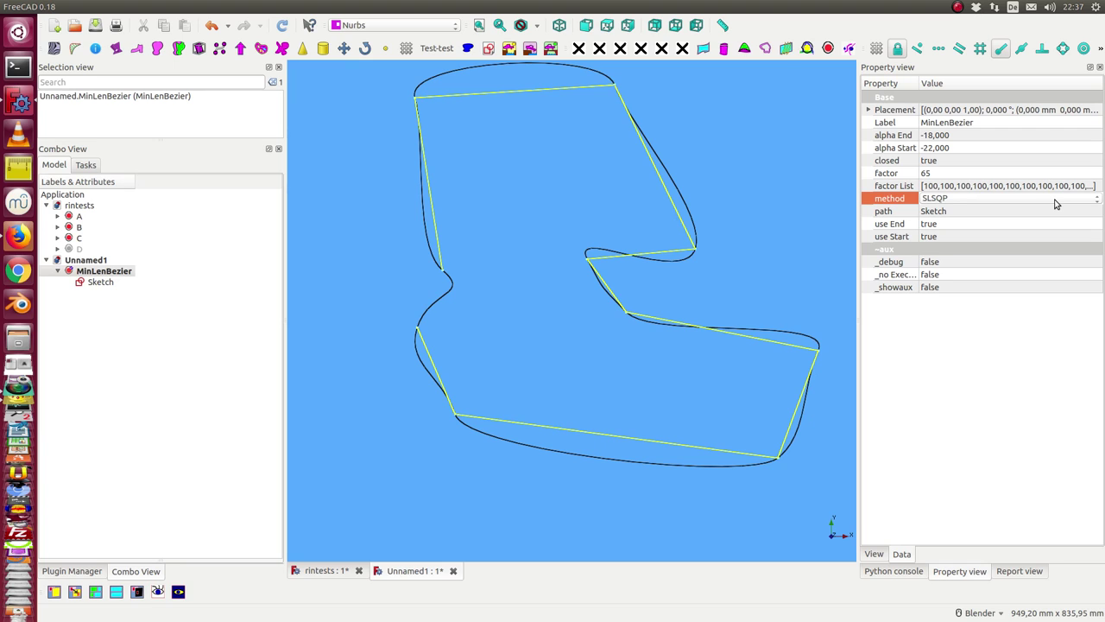
pyautogui.scroll(1, 1055, 204)
pyautogui.scroll(2, 1055, 203)
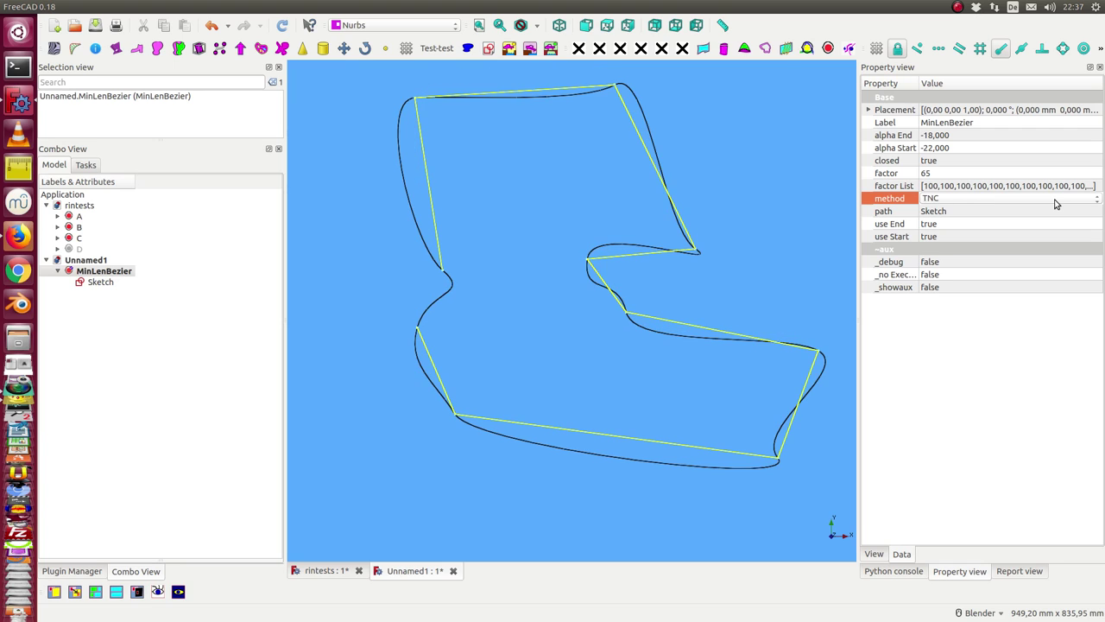
pyautogui.scroll(2, 1055, 203)
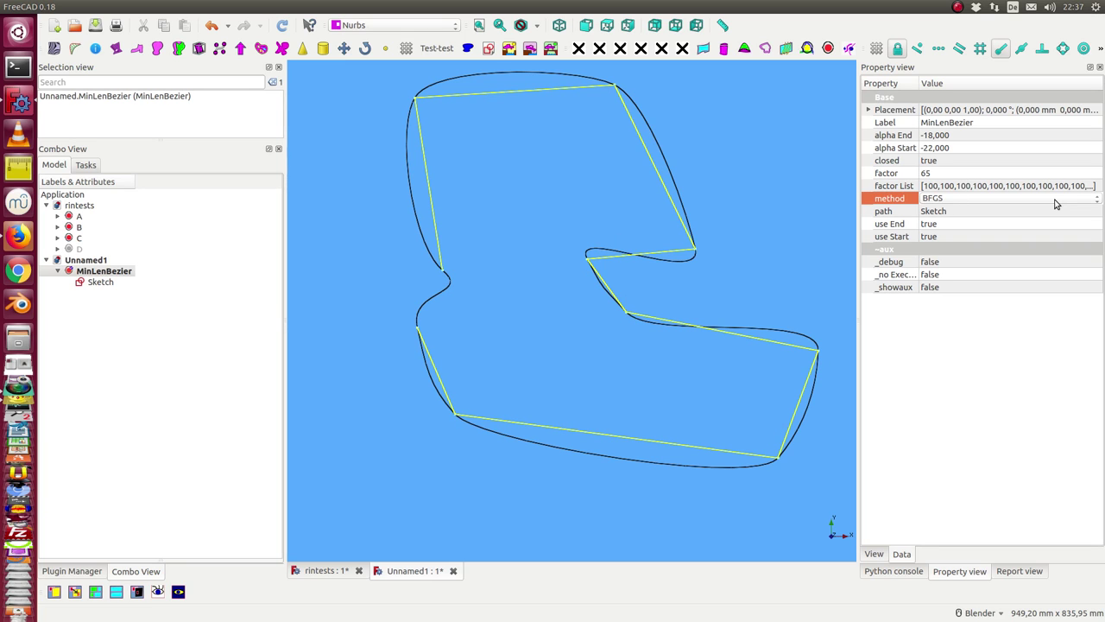
pyautogui.scroll(2, 1055, 203)
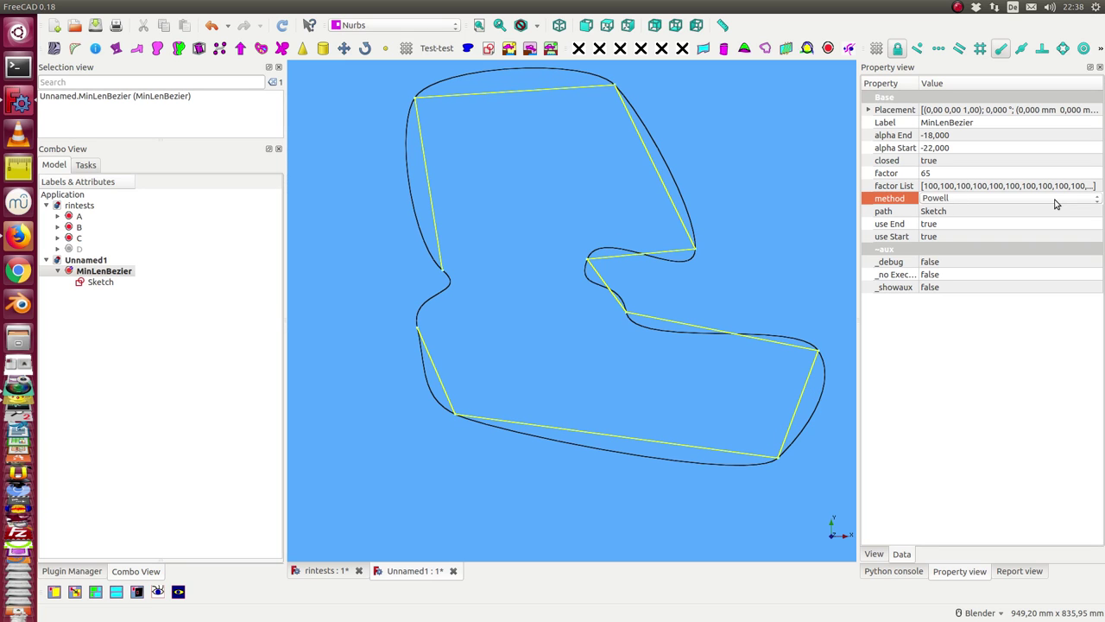
pyautogui.scroll(1, 1055, 203)
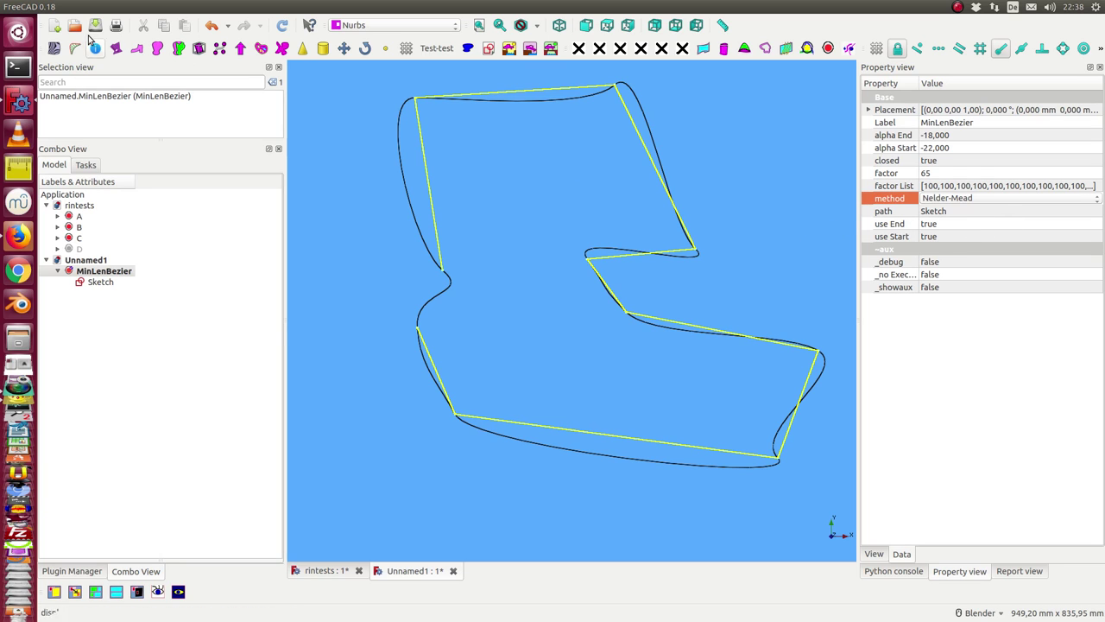
# Step: Check the curve's B-spline info (31 poles, length 2694.20), then deselect and tilt the view
pyautogui.click(399, 113)
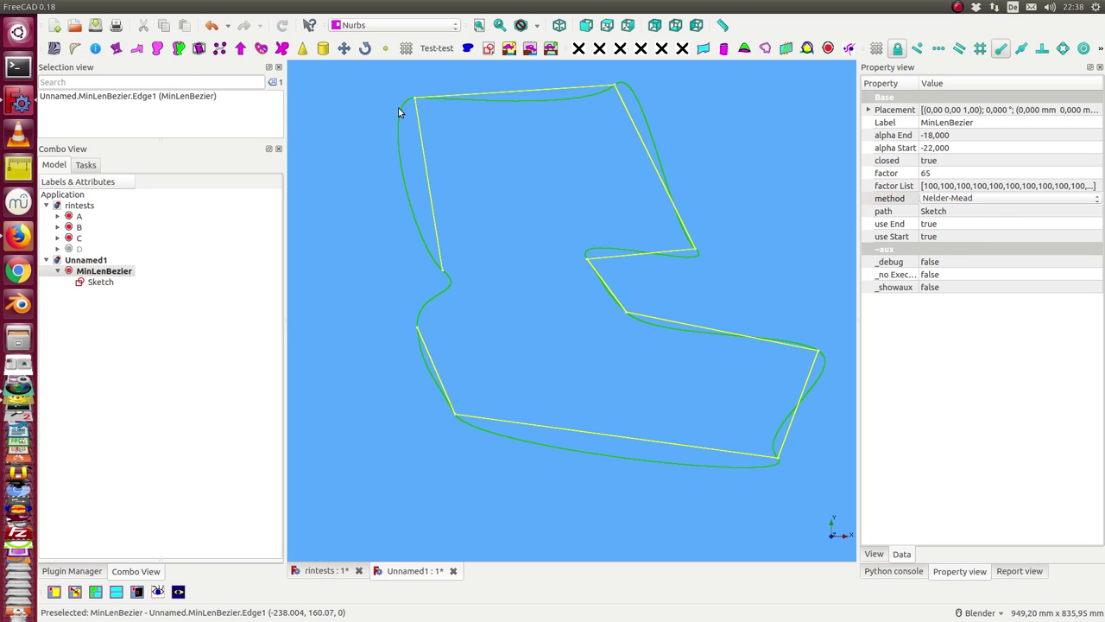
pyautogui.click(97, 50)
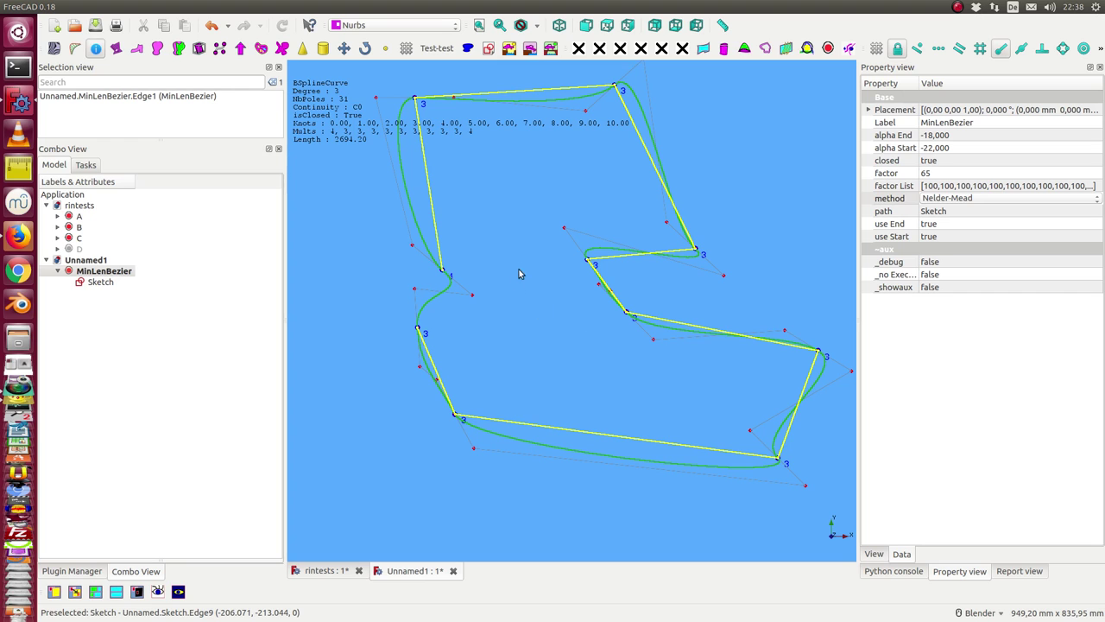
pyautogui.click(536, 323)
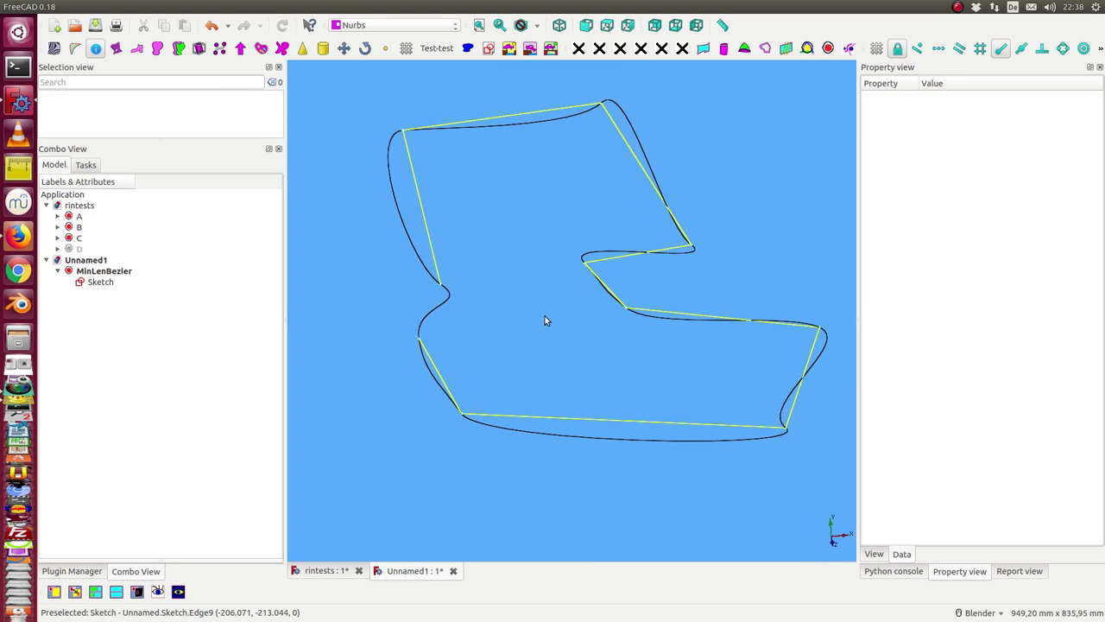
pyautogui.moveTo(545, 321); pyautogui.dragTo(531, 420, button='middle')
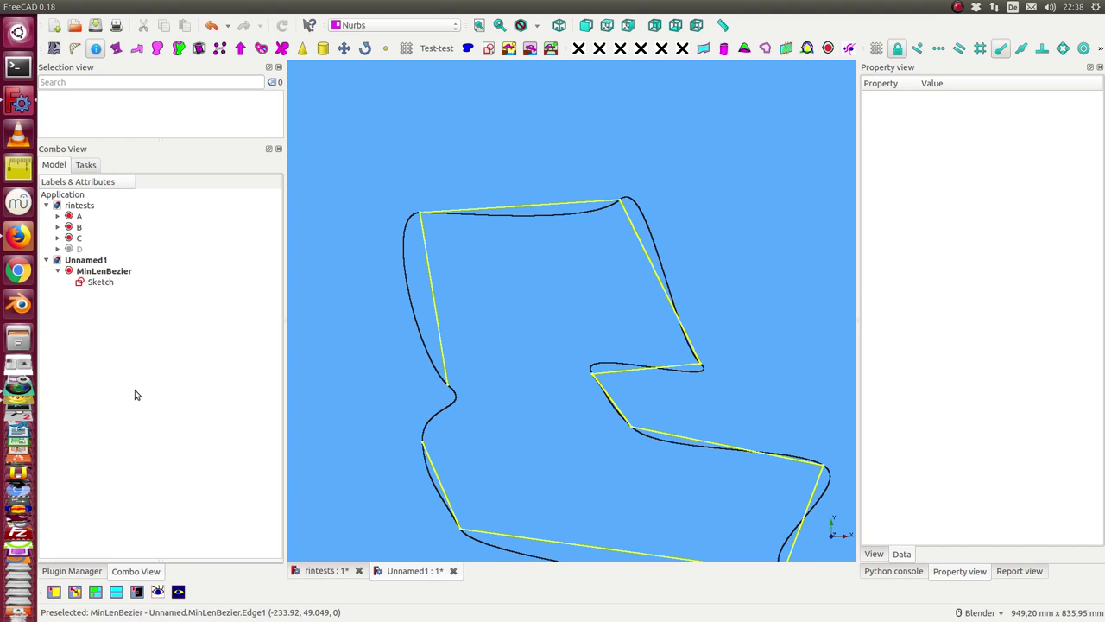
# Step: Set the third entry of MinLenBezier's factor List to 400, leaving the others unchanged
pyautogui.click(105, 271)
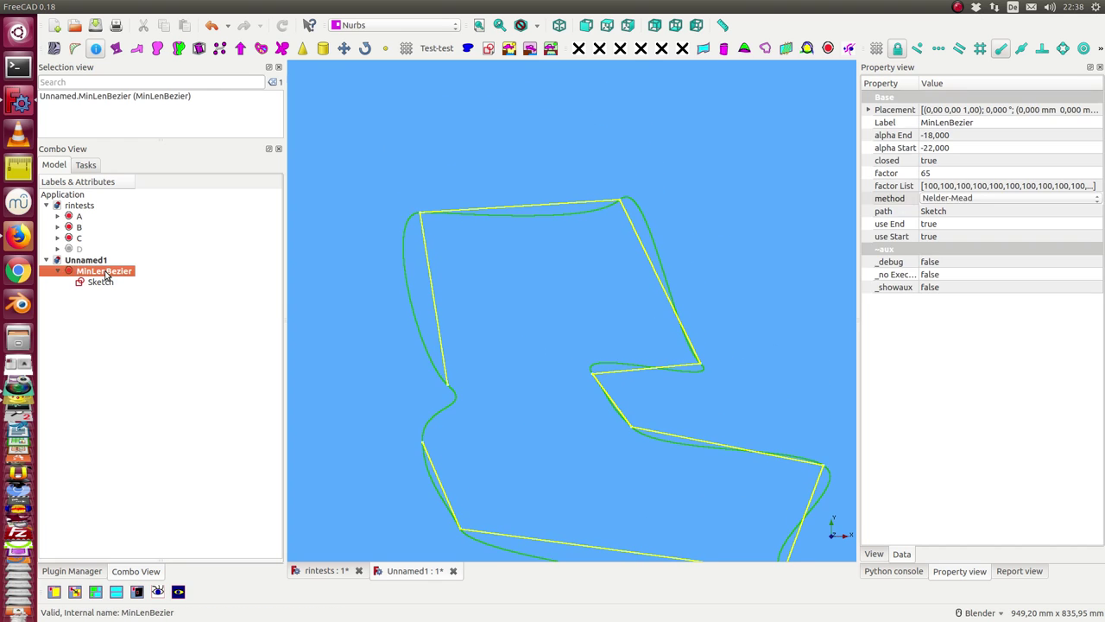
pyautogui.click(881, 187)
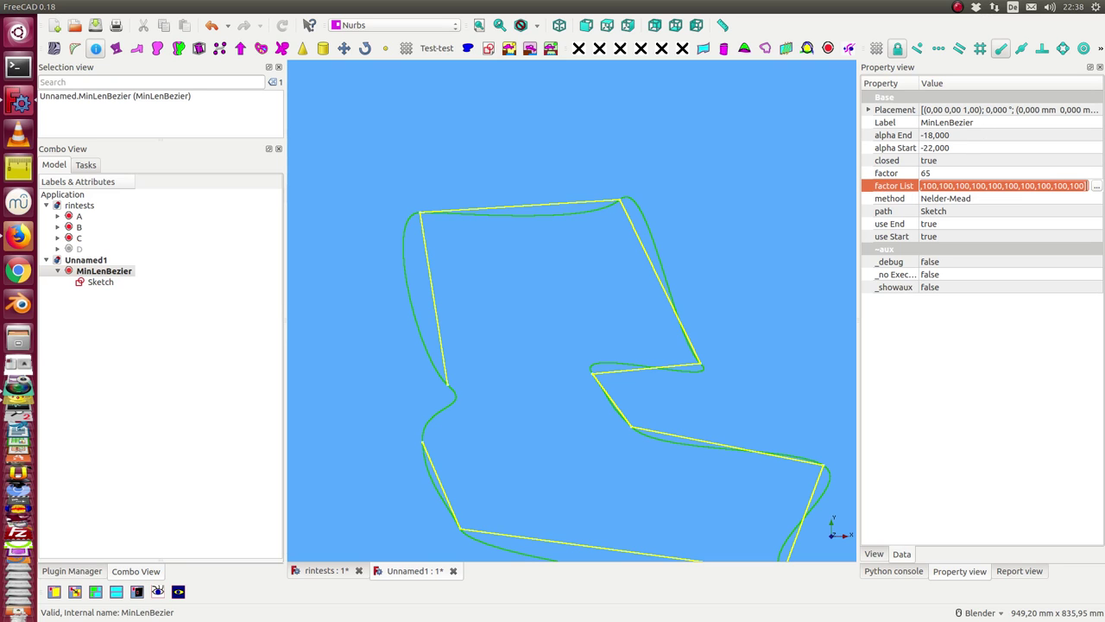
pyautogui.click(1097, 187)
pyautogui.moveTo(609, 183); pyautogui.dragTo(911, 293)
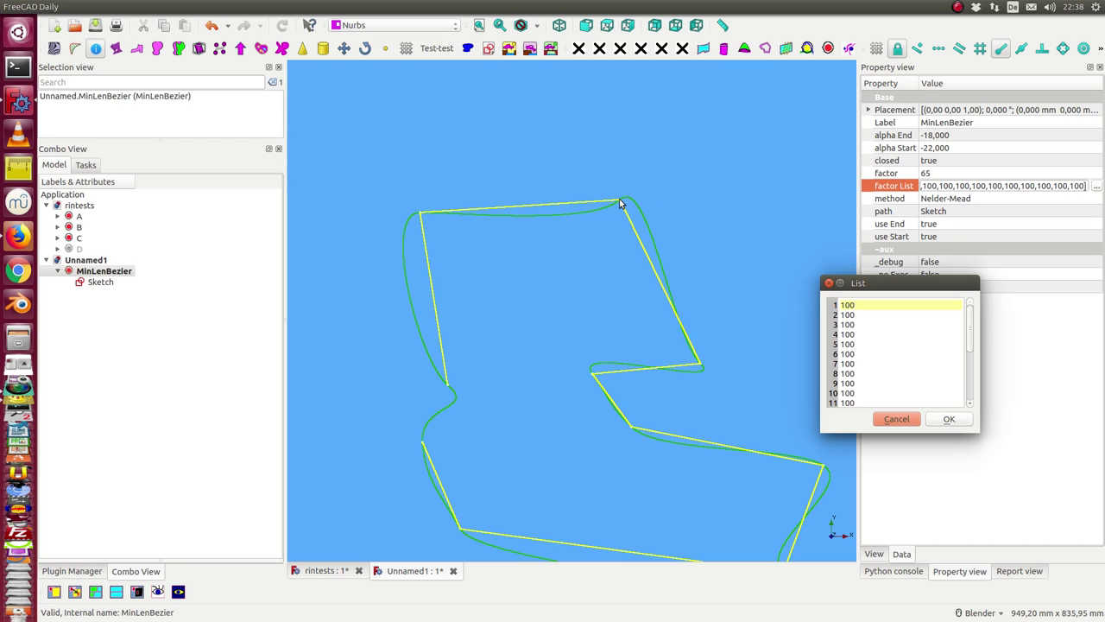
pyautogui.click(861, 325)
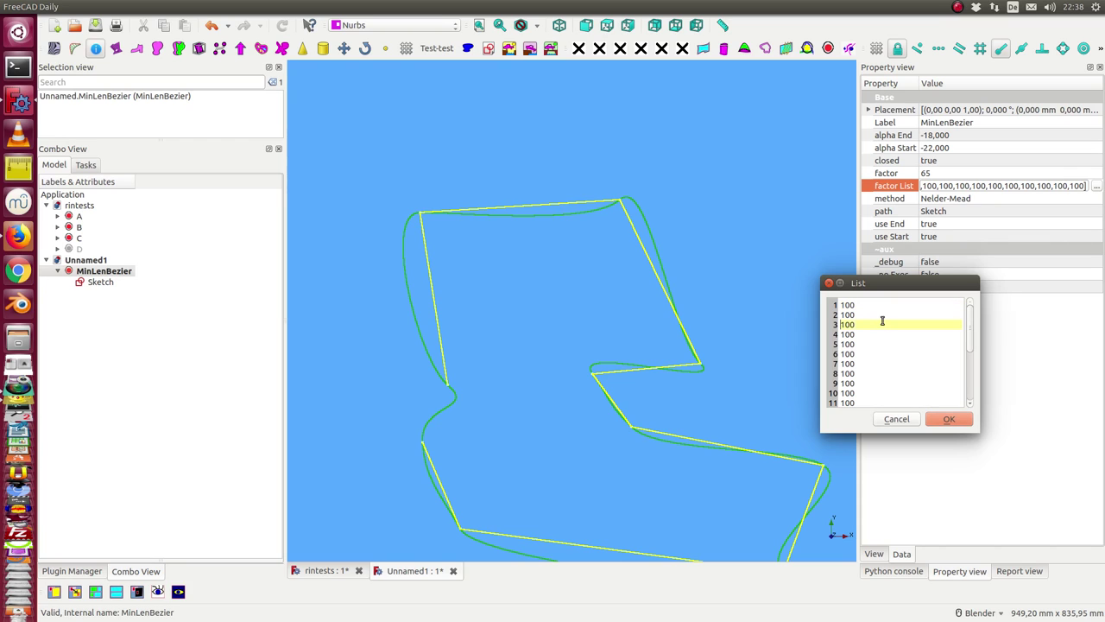
pyautogui.write('4')
pyautogui.click(949, 419)
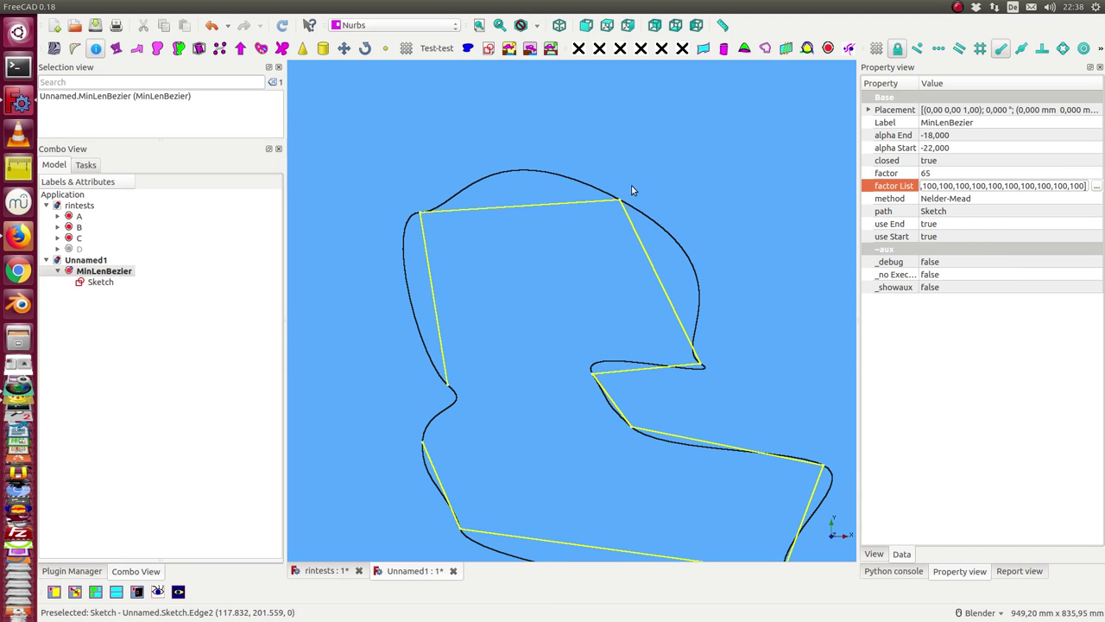
# Step: Reopen MinLenBezier's factor List editor, showing 400 in entry three, and move it off the curve
pyautogui.click(586, 186)
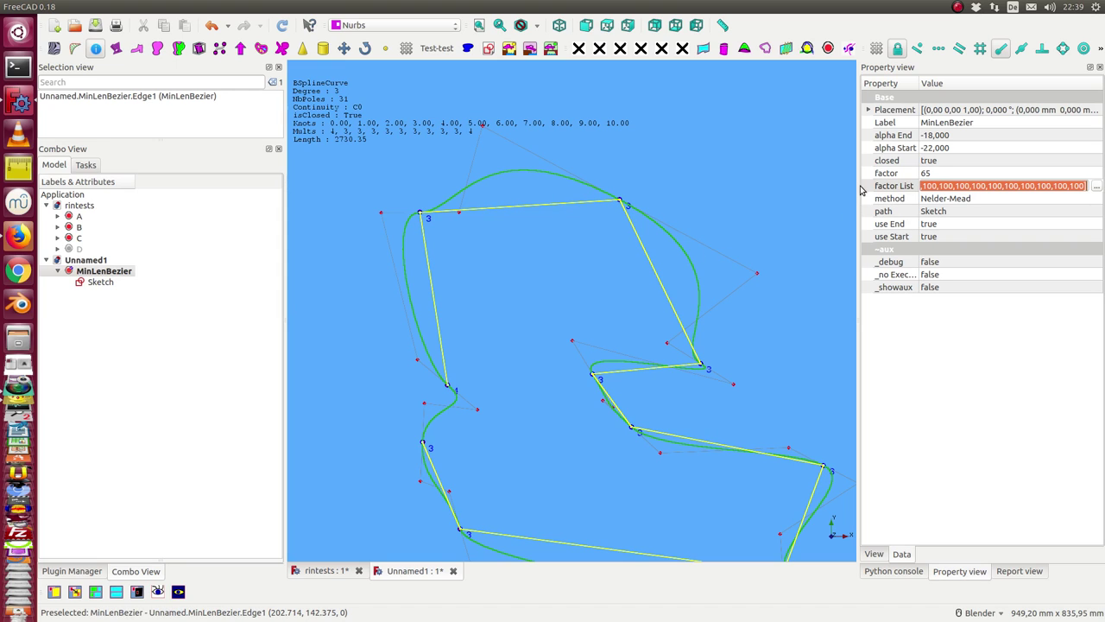
pyautogui.click(1096, 186)
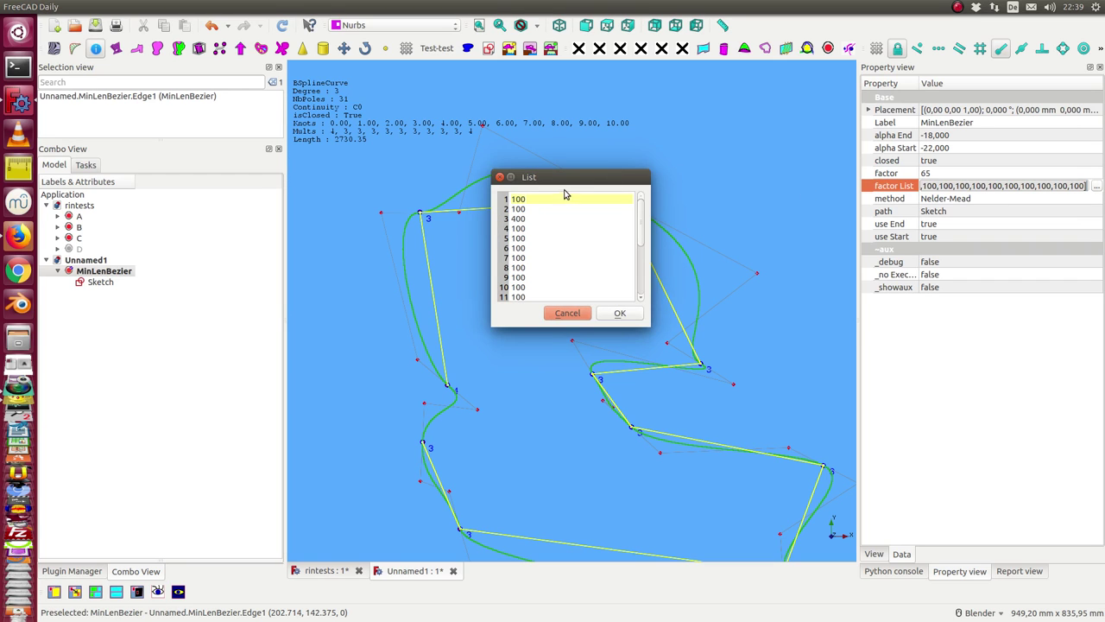
pyautogui.moveTo(573, 176); pyautogui.dragTo(833, 185)
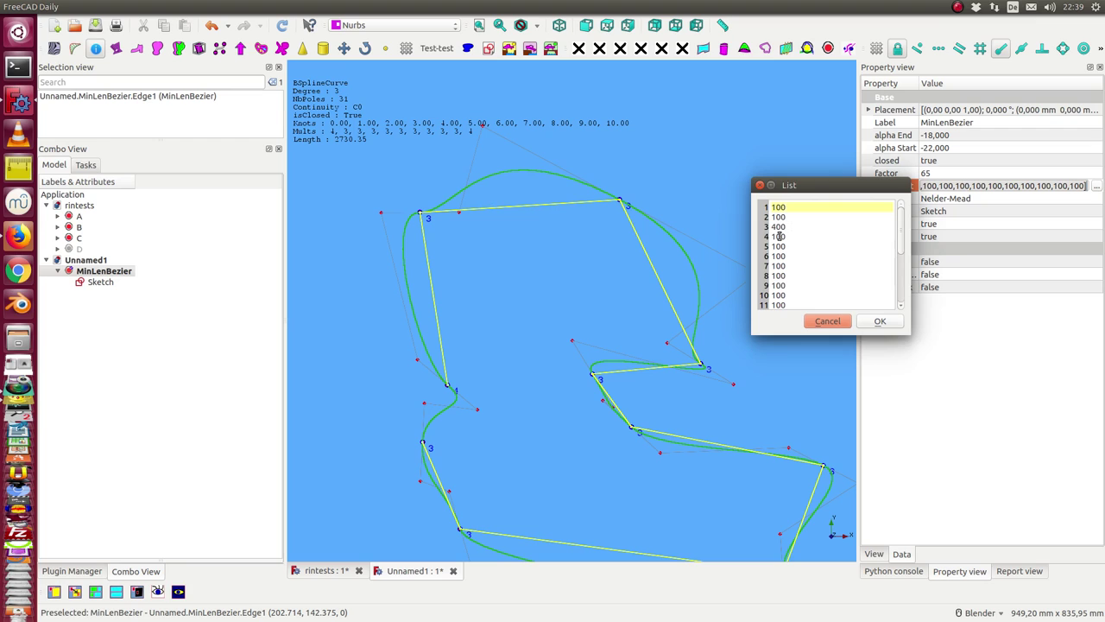